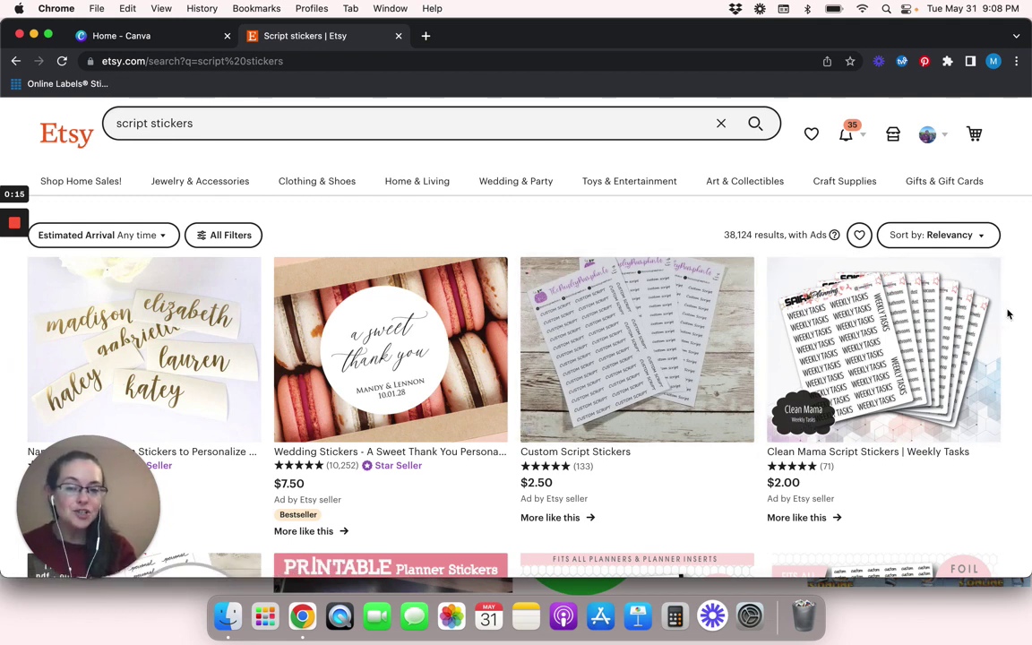
Open the CUSTOM Script Printable Planner Stickers listing from the 'script stickers' results in a new tab.
scroll(1007, 314, "down", 5)
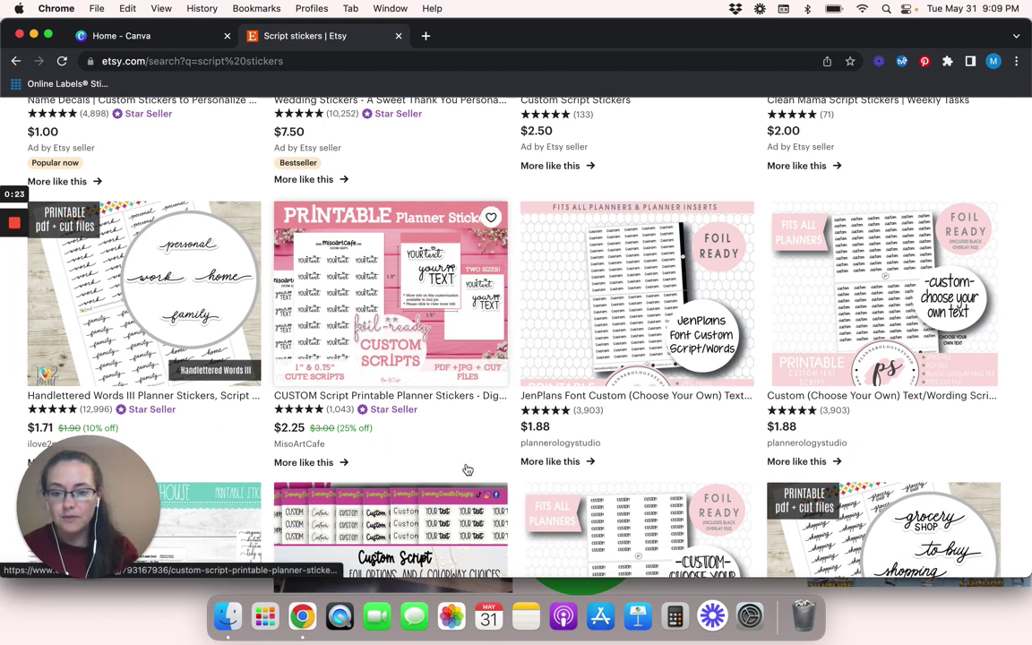
left_click(420, 315)
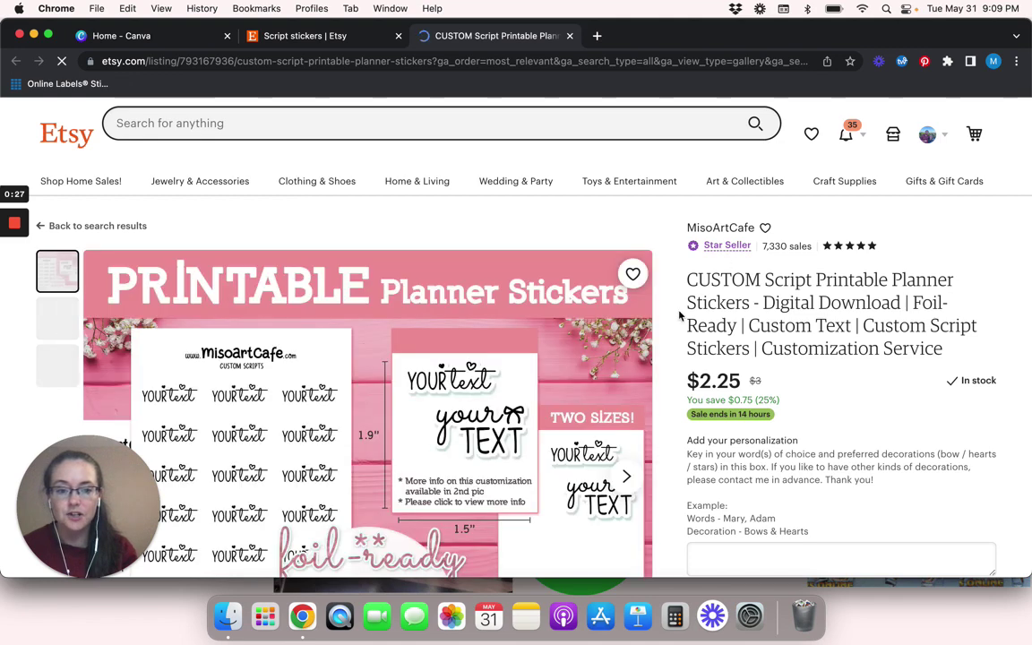
Scroll the listing to show the $2.25 price, personalization box and Add to cart button.
scroll(679, 316, "down", 3)
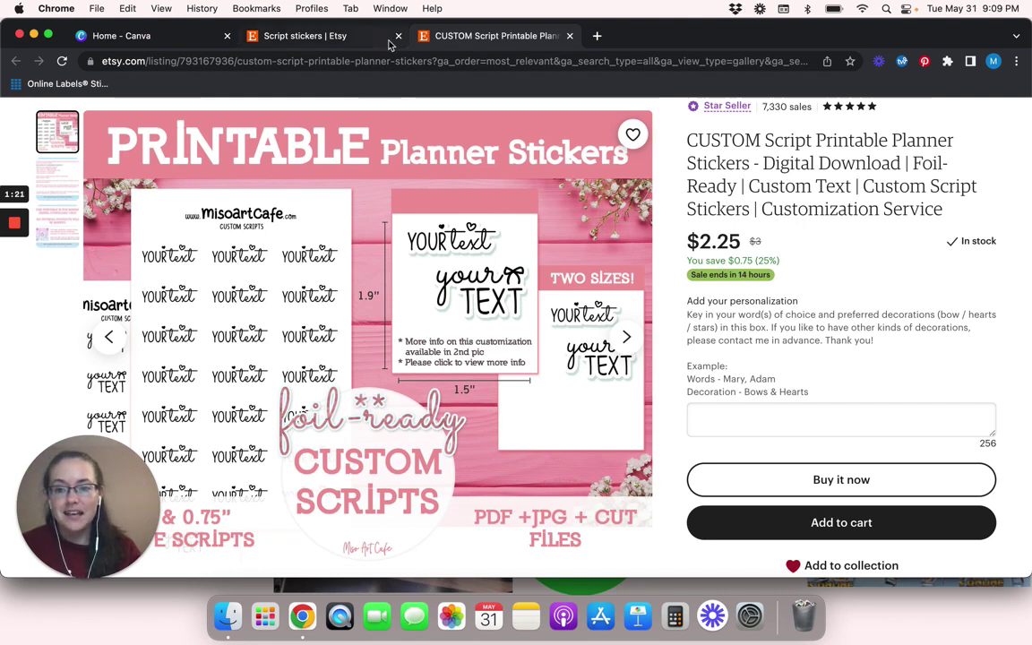
left_click(179, 38)
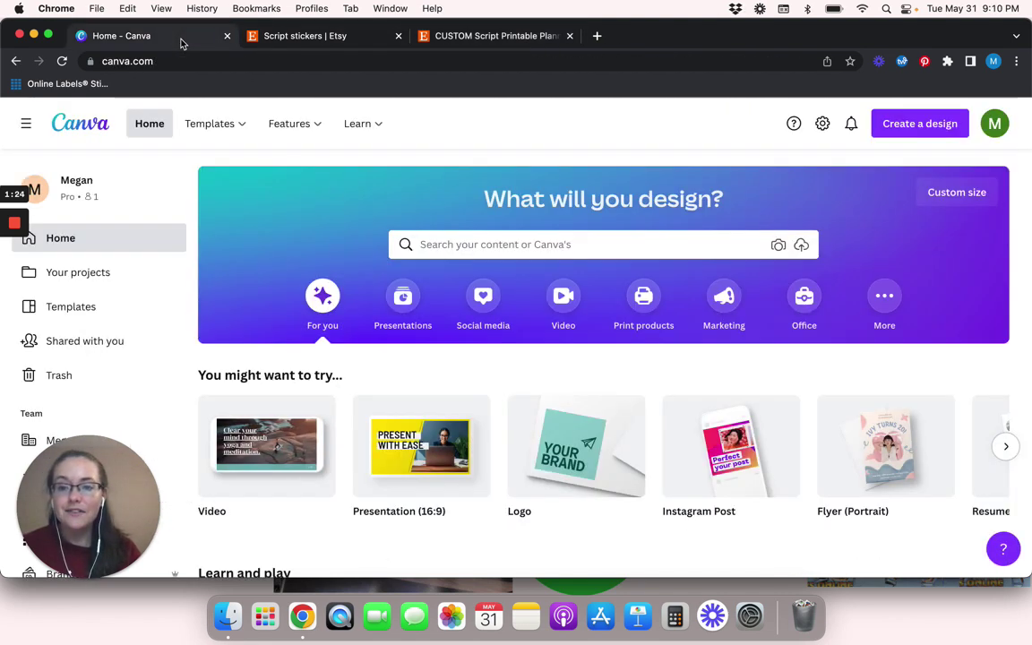
left_click(507, 38)
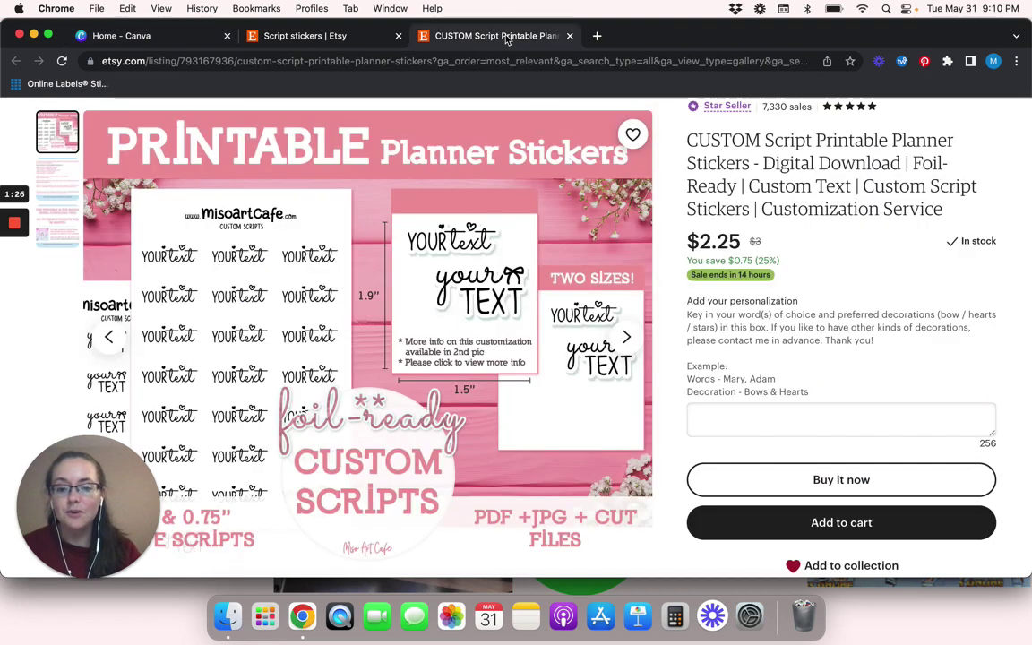
left_click(166, 39)
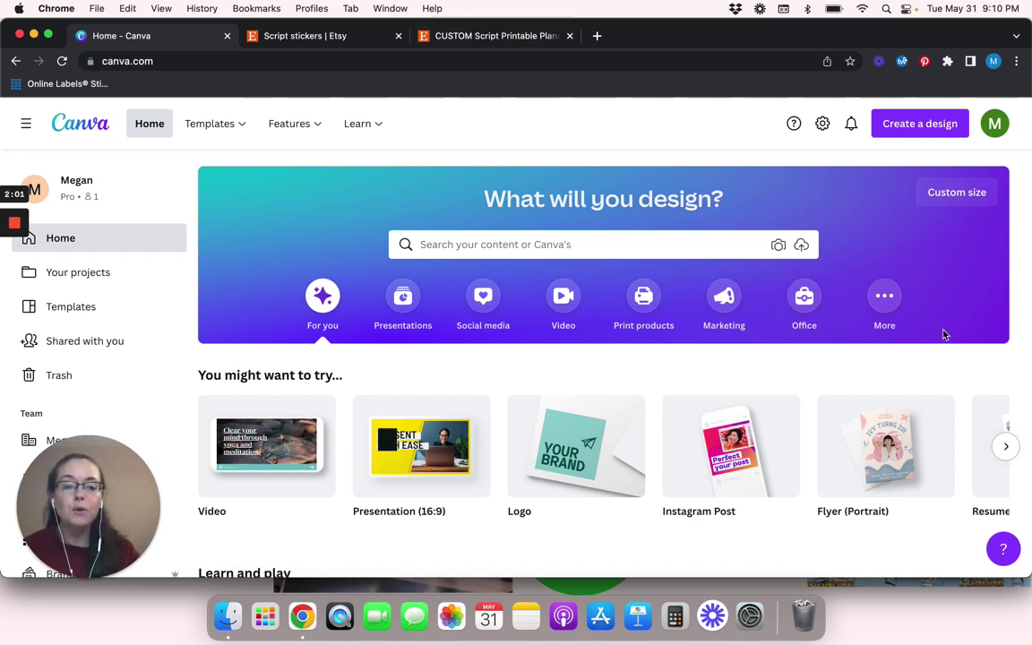
left_click(485, 35)
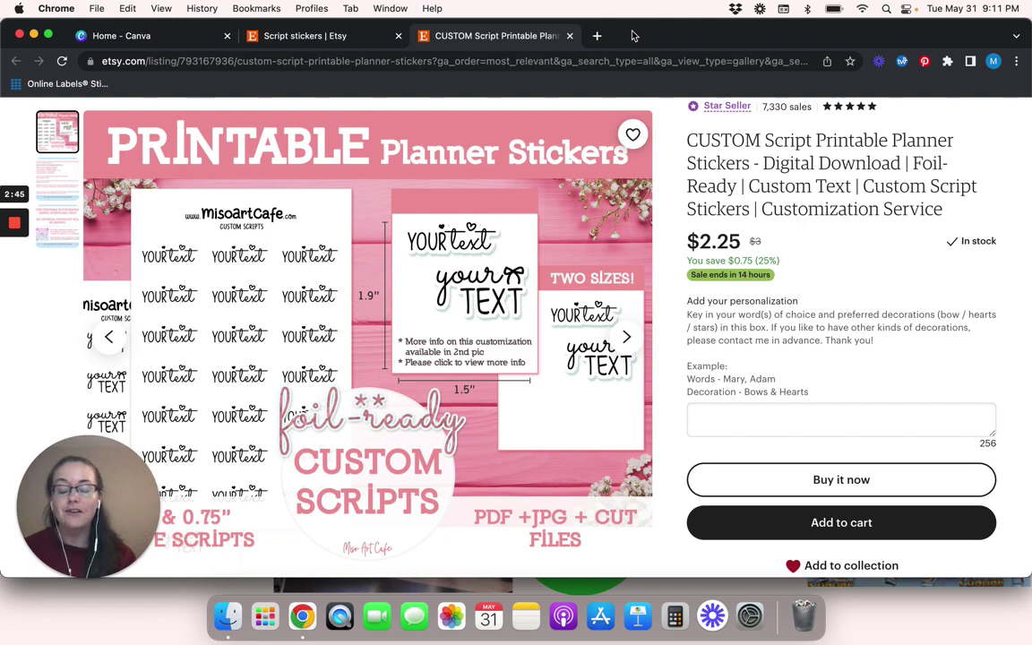
left_click(152, 39)
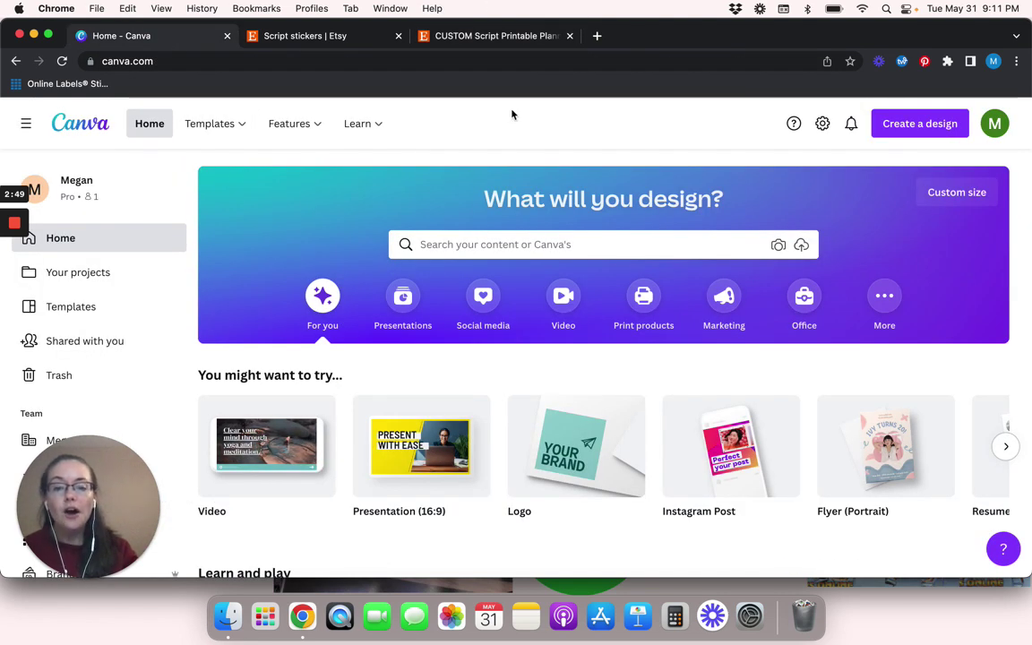
left_click(499, 38)
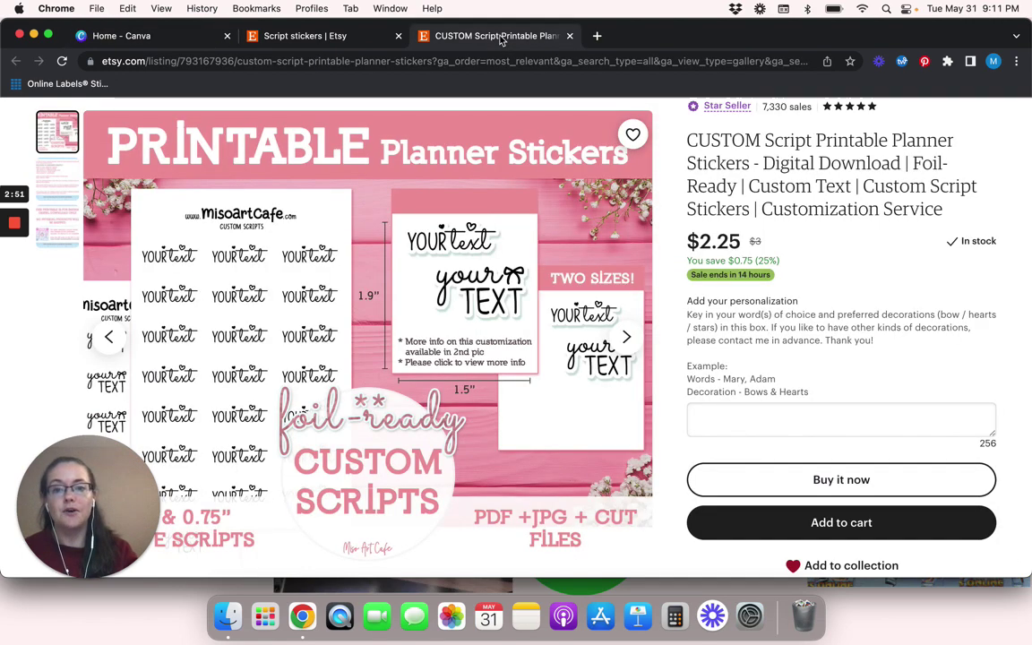
left_click(165, 44)
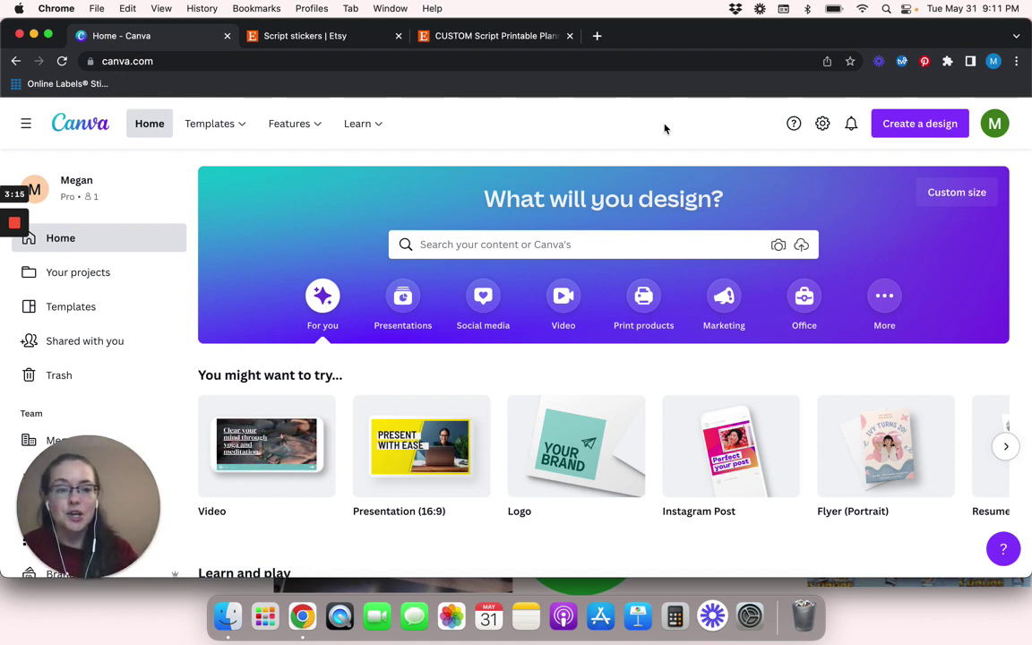
left_click(515, 38)
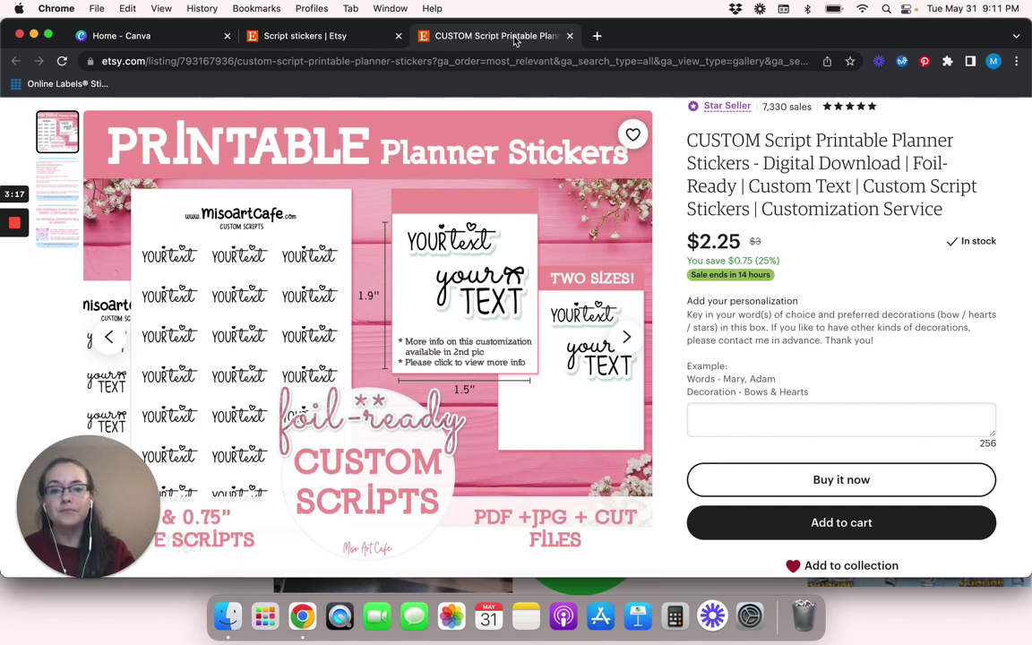
Expand the sticker listing's full item description via 'Learn more about this item'.
scroll(667, 184, "down", 2)
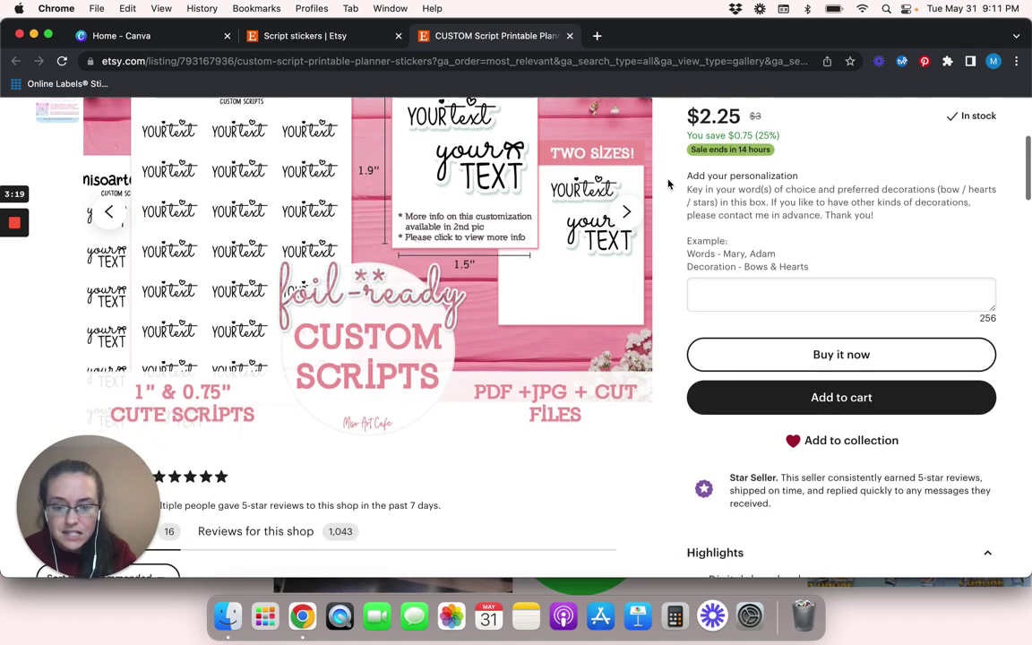
scroll(667, 184, "down", 5)
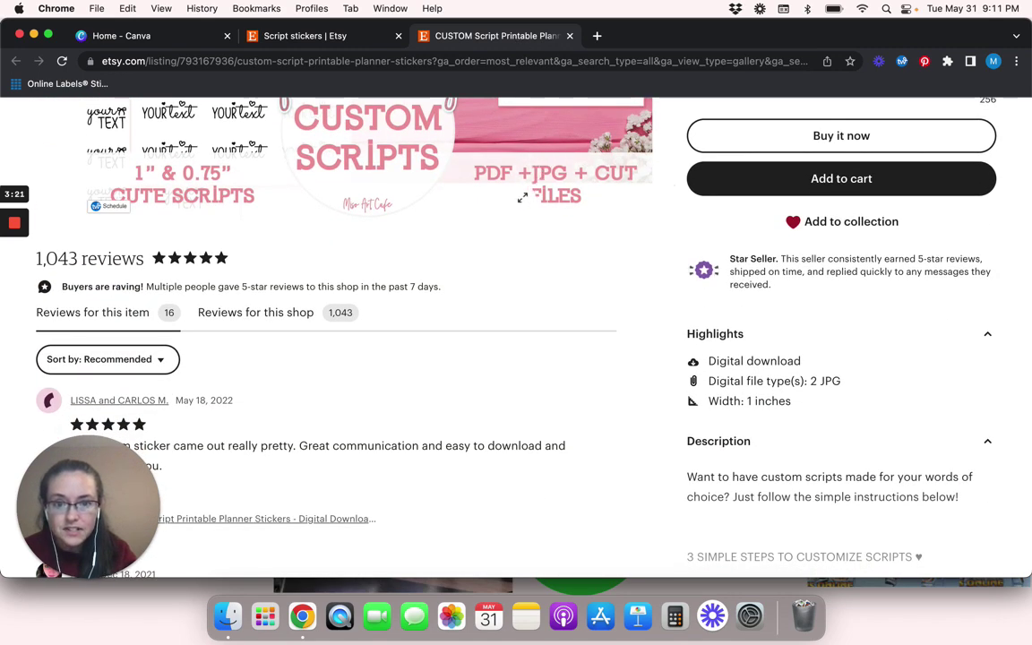
scroll(633, 287, "down", 3)
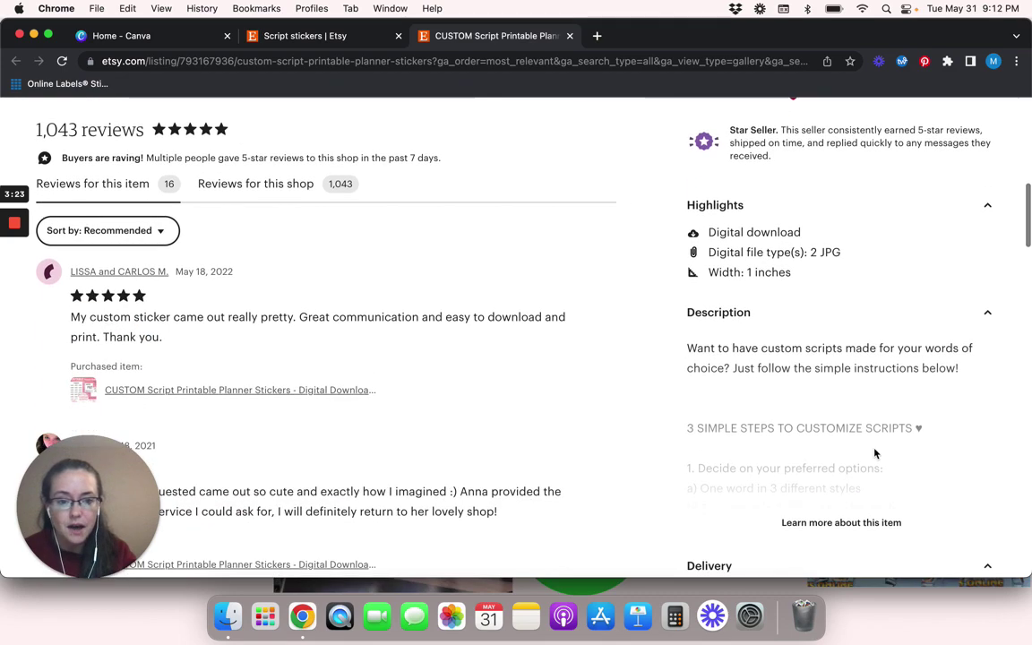
scroll(757, 459, "down", 2)
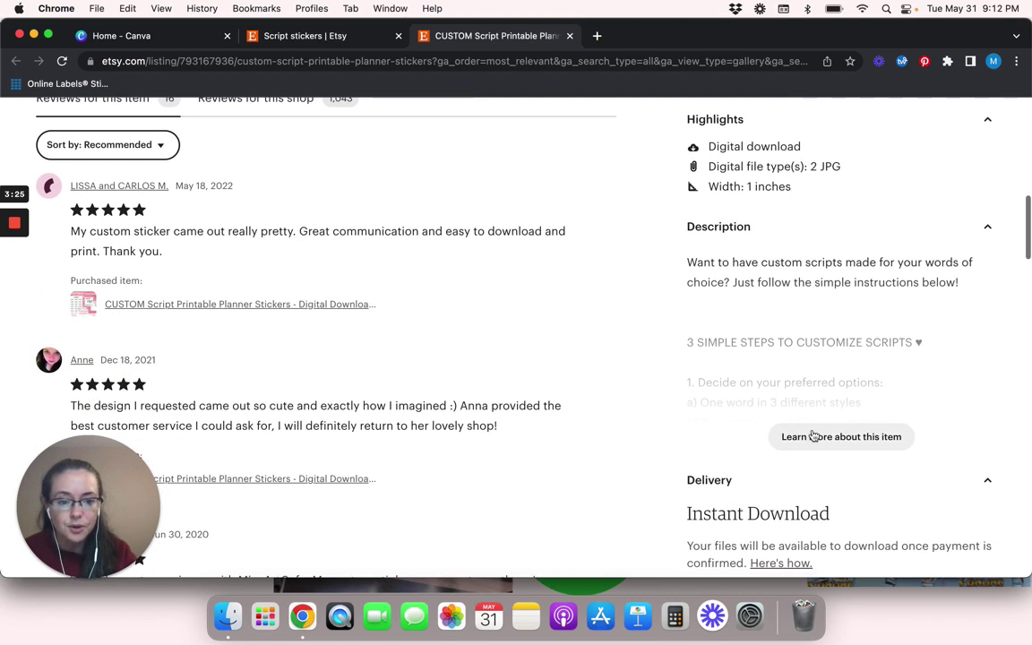
left_click(813, 436)
Read through the description, then return to the script stickers search results tab.
scroll(657, 459, "down", 7)
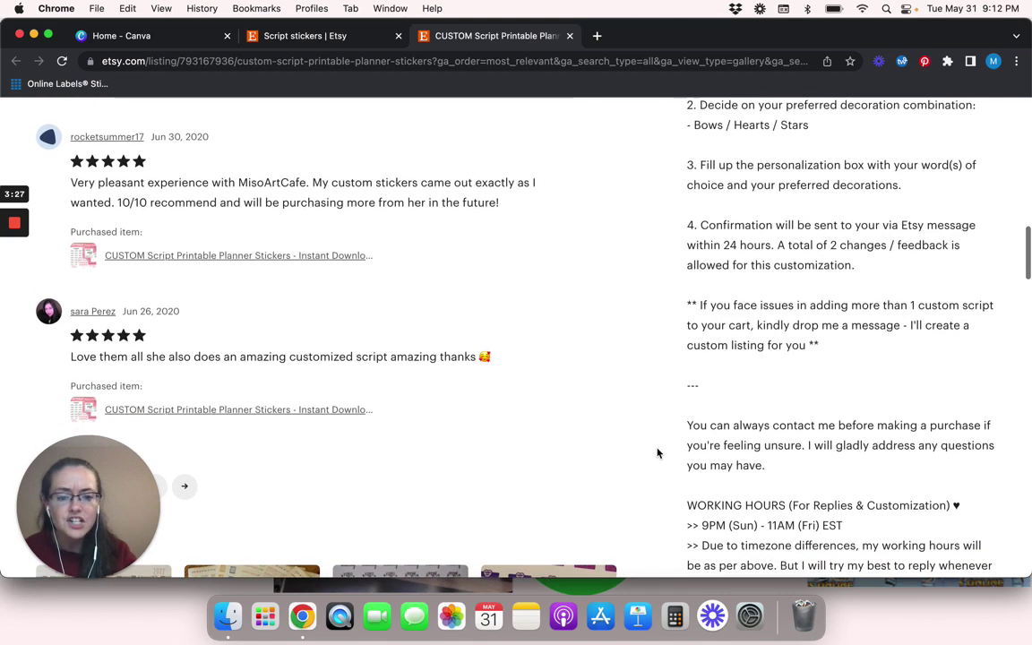
scroll(657, 453, "down", 10)
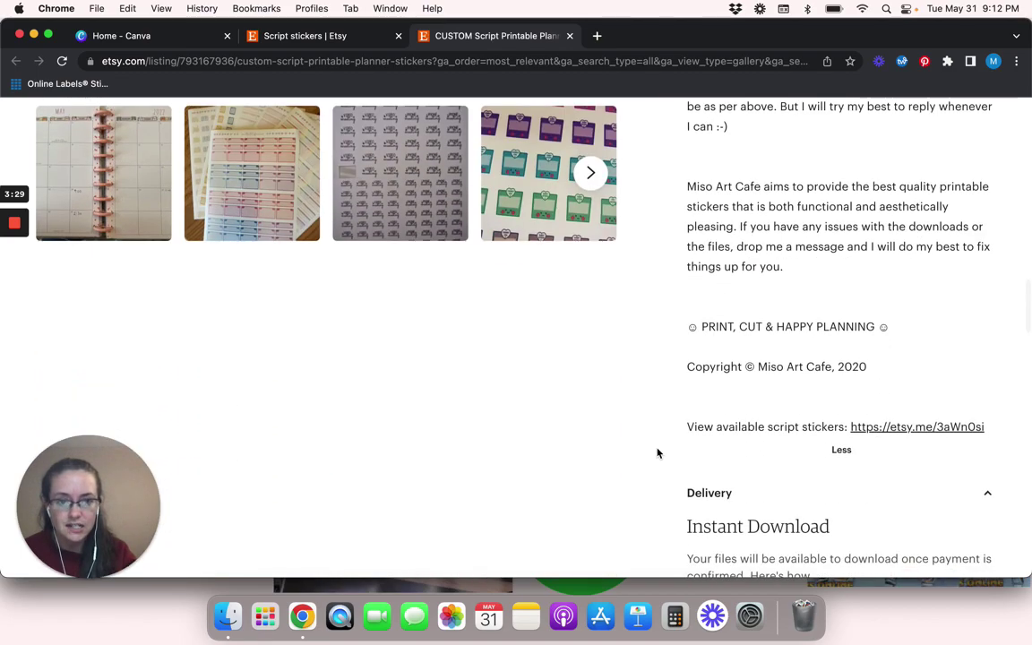
scroll(657, 453, "up", 20)
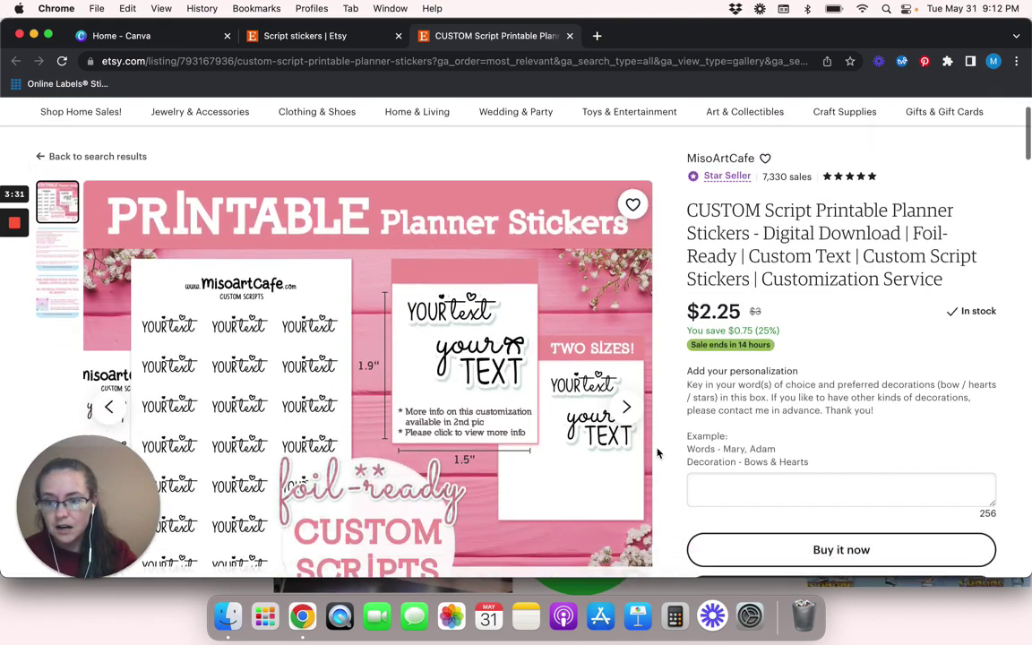
scroll(656, 454, "down", 2)
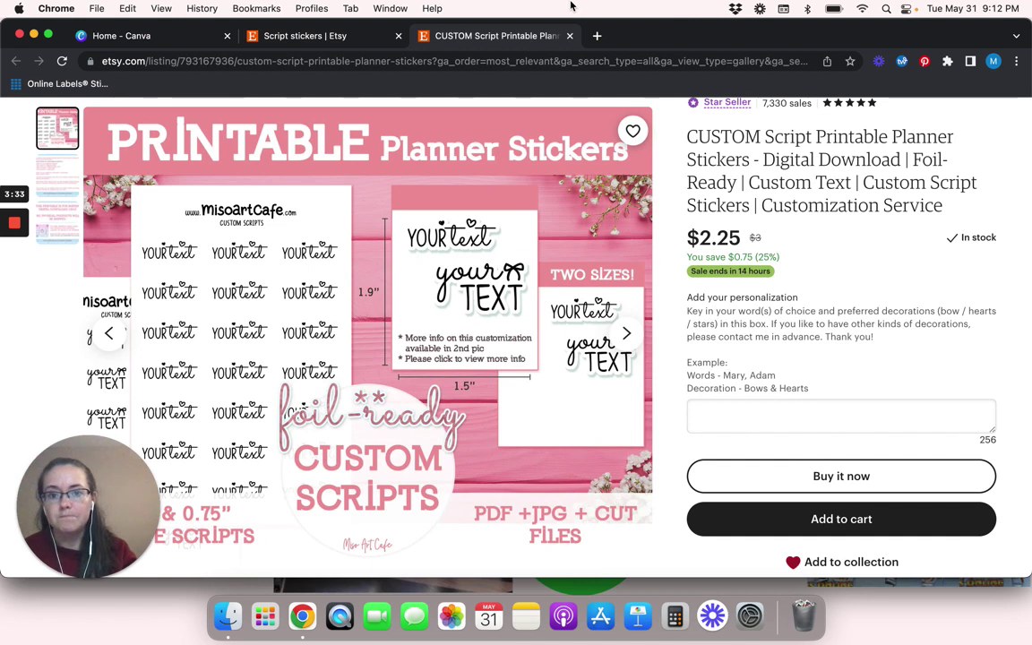
left_click(344, 38)
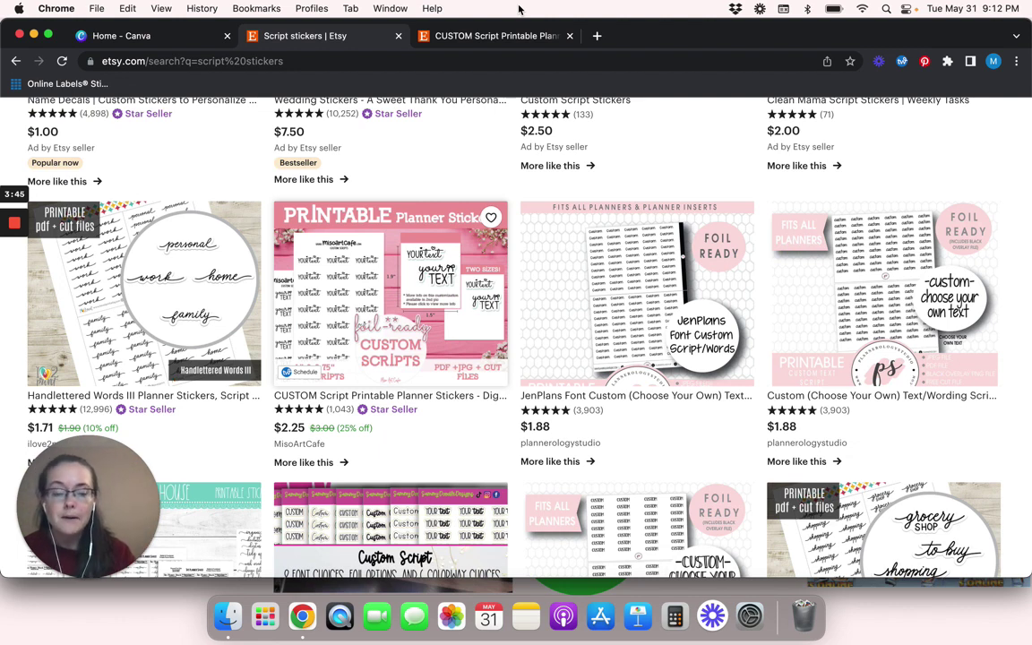
From the Canva home page, start a new design with a custom size.
left_click(164, 37)
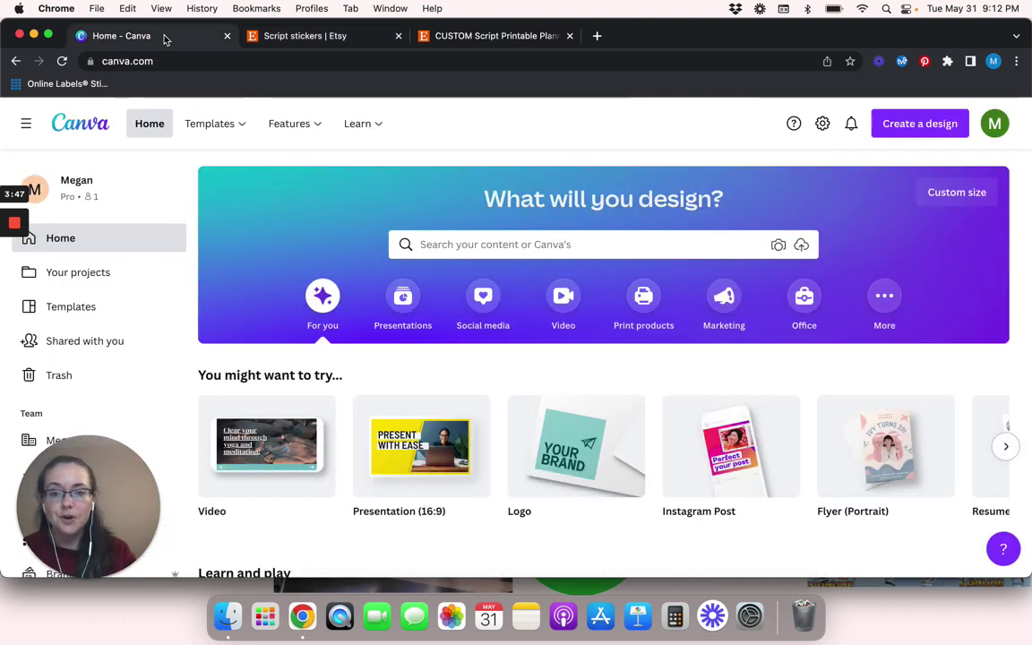
left_click(916, 132)
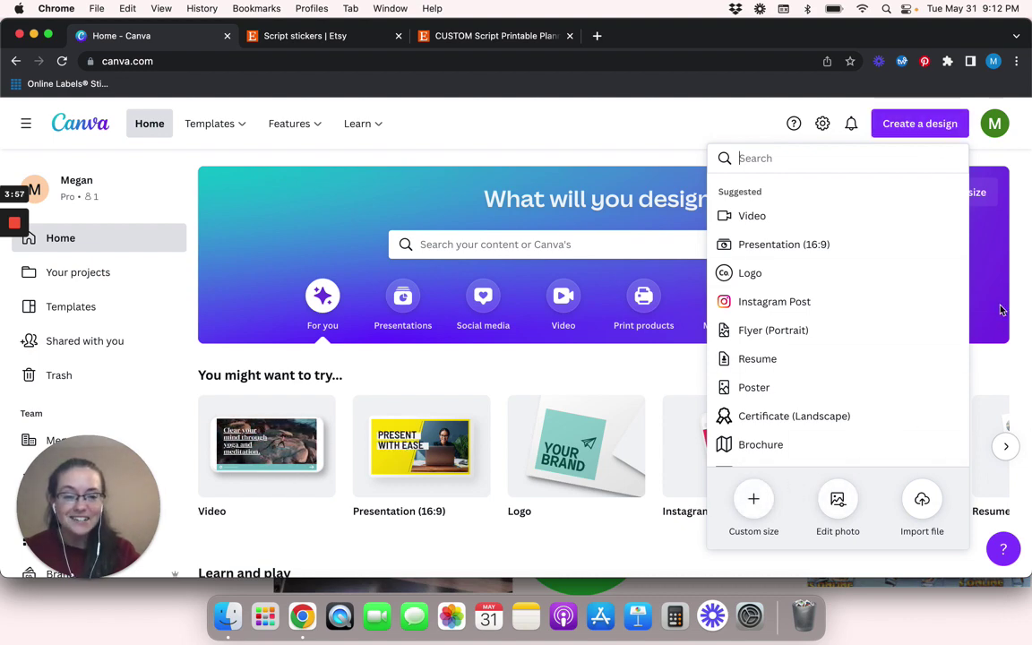
left_click(951, 194)
left_click(950, 196)
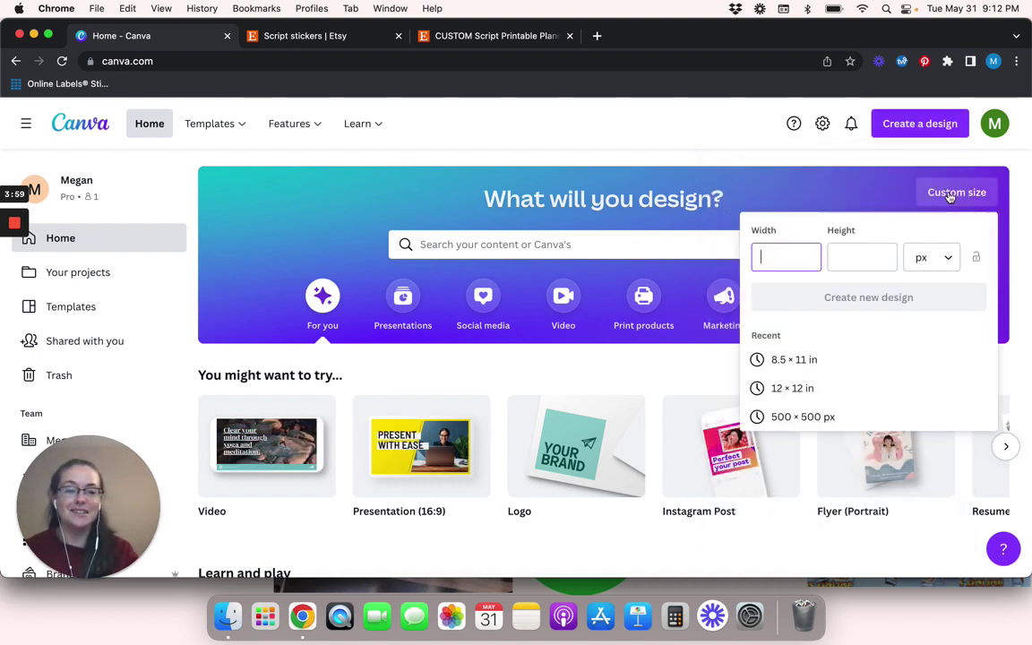
Enter a custom page size of 6.75 × 9.25 inches.
left_click(931, 257)
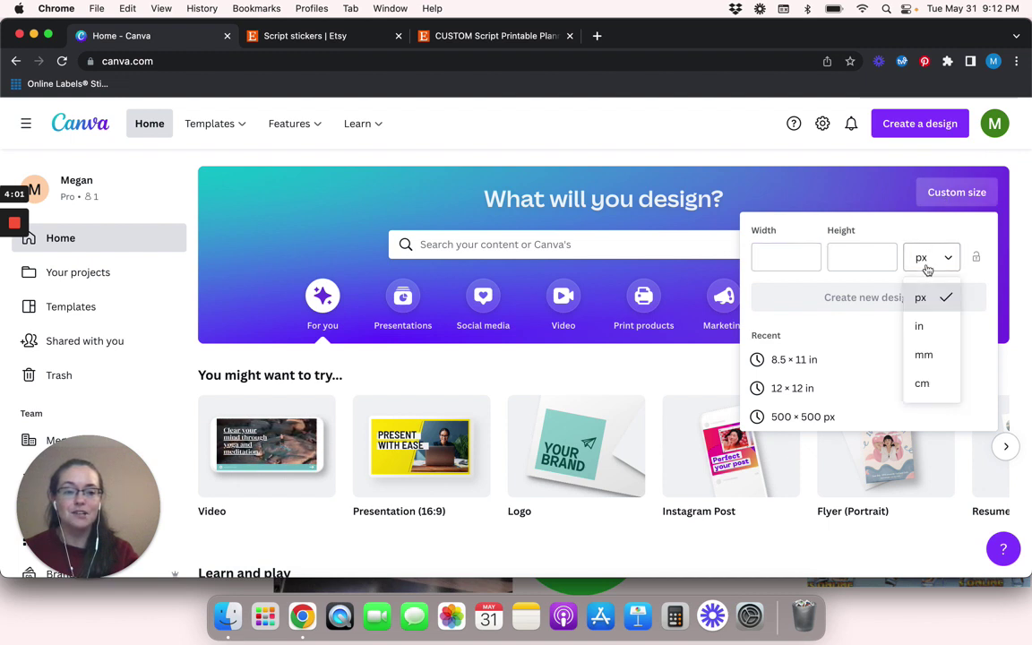
left_click(932, 325)
left_click(770, 259)
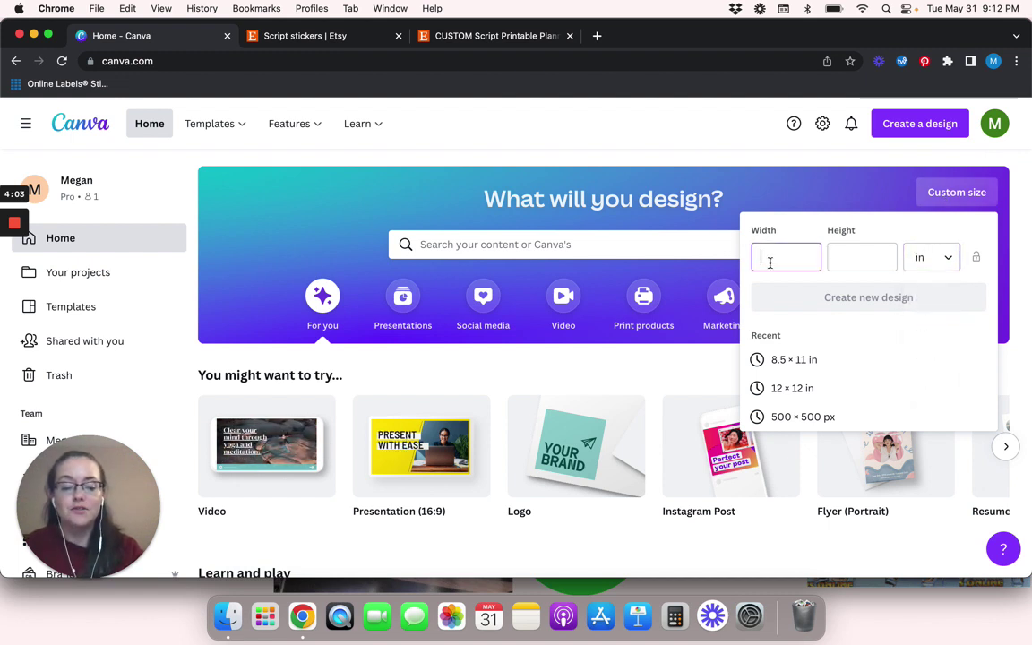
type("6.75")
key("Tab")
type("9.")
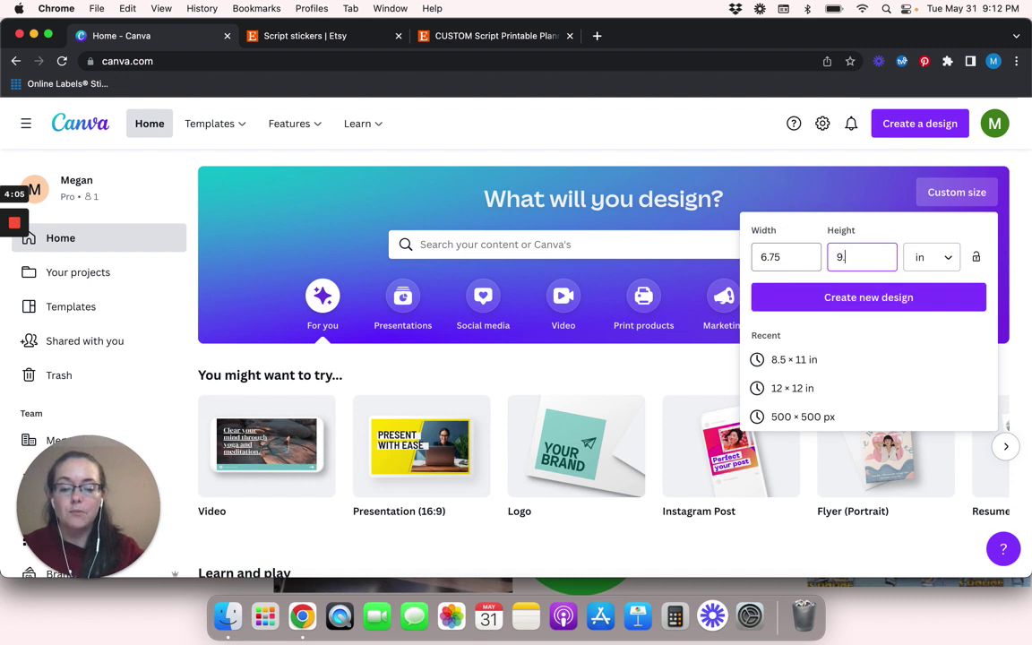
type("25")
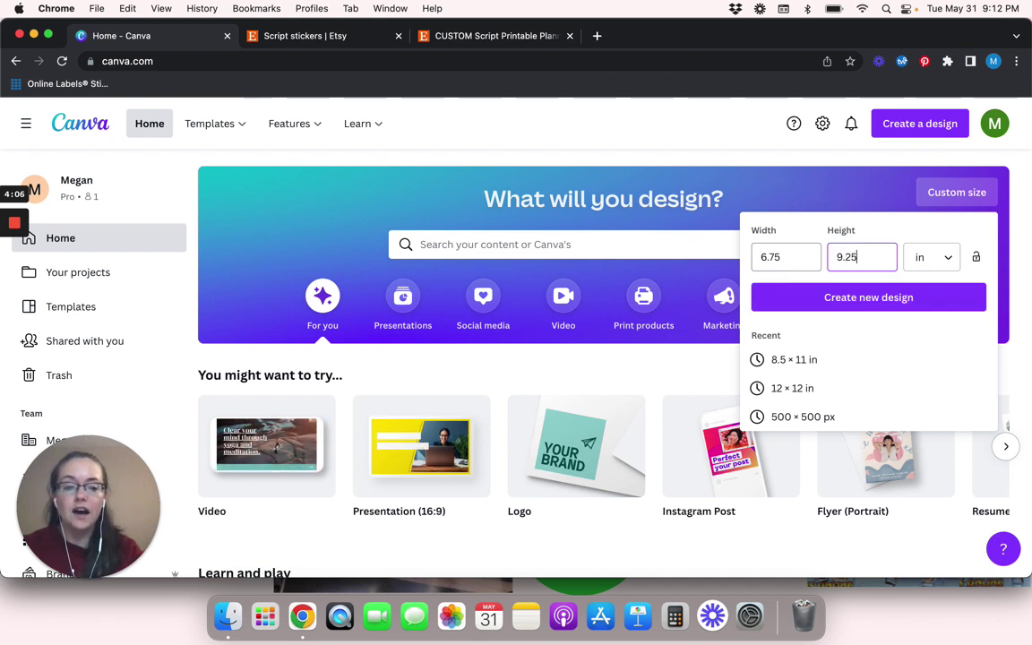
Create the 6.75 × 9.25 in design, check the Etsy listing, and return to the blank design.
left_click(801, 298)
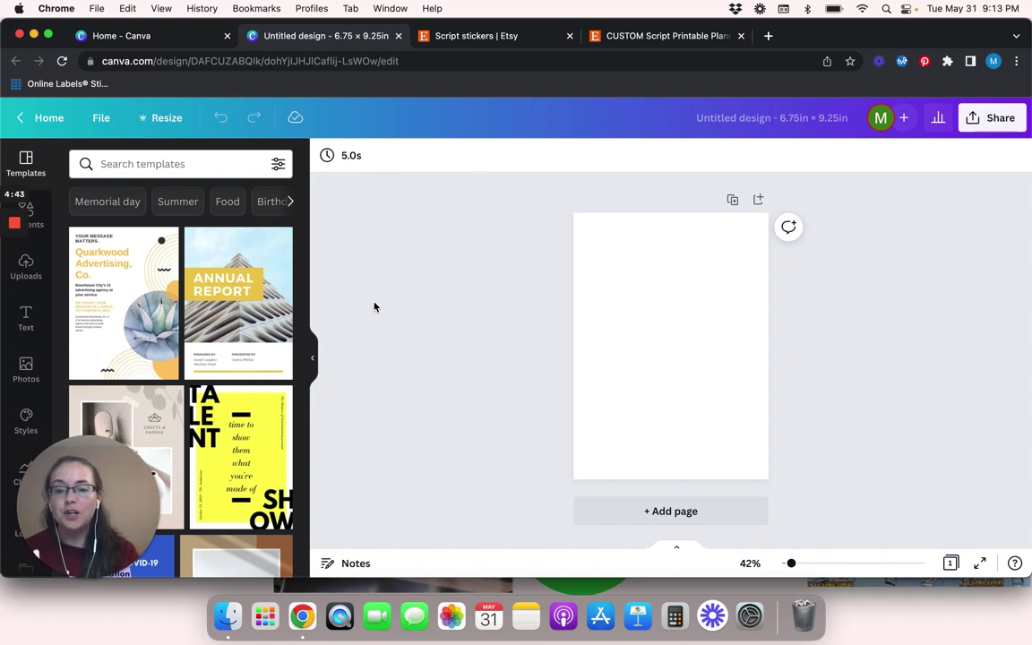
left_click(663, 36)
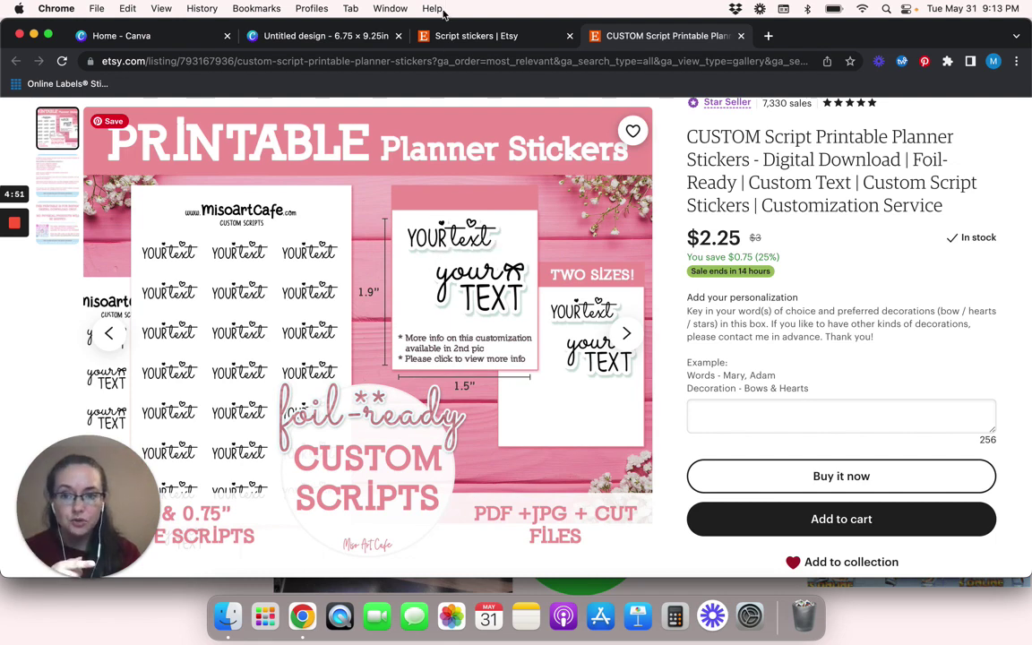
left_click(328, 38)
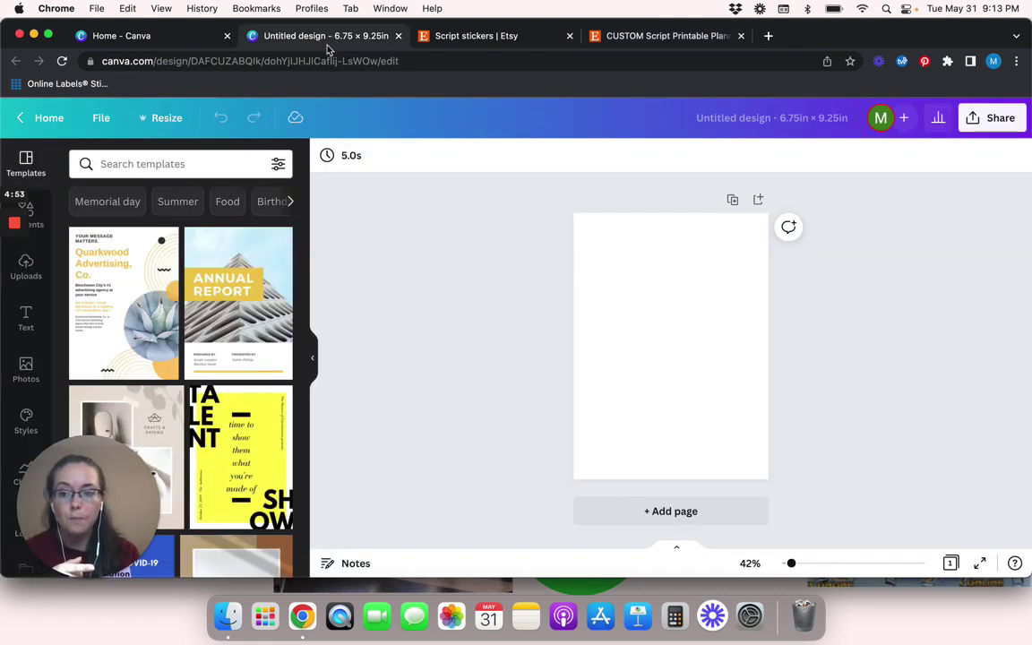
Add the uploaded 'Let go of what no longer serves you' quote image to the page.
left_click(38, 279)
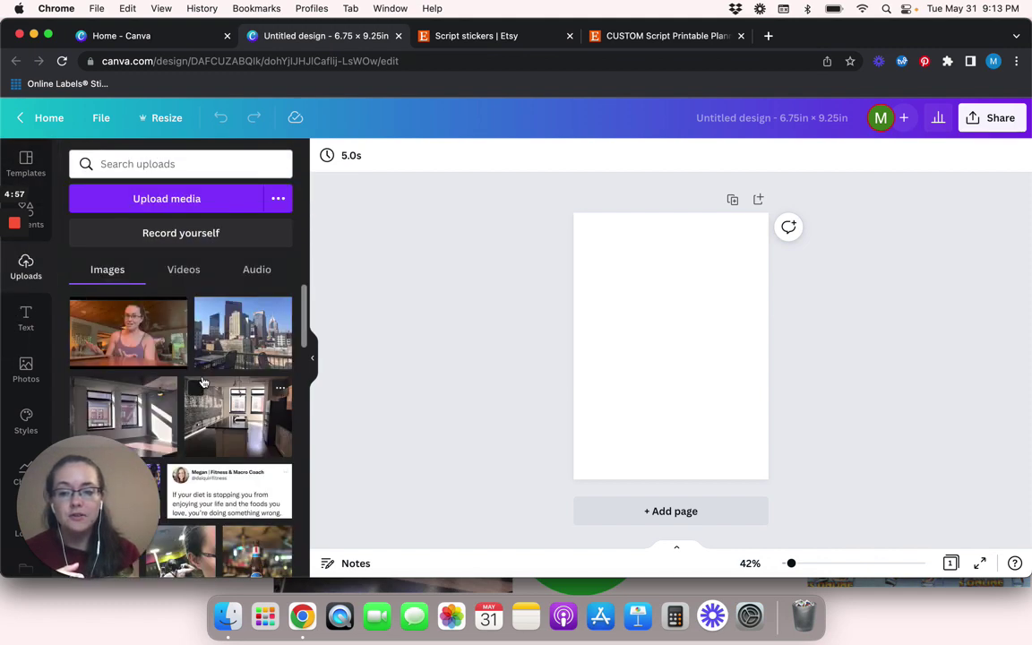
scroll(204, 382, "down", 3)
scroll(203, 382, "down", 10)
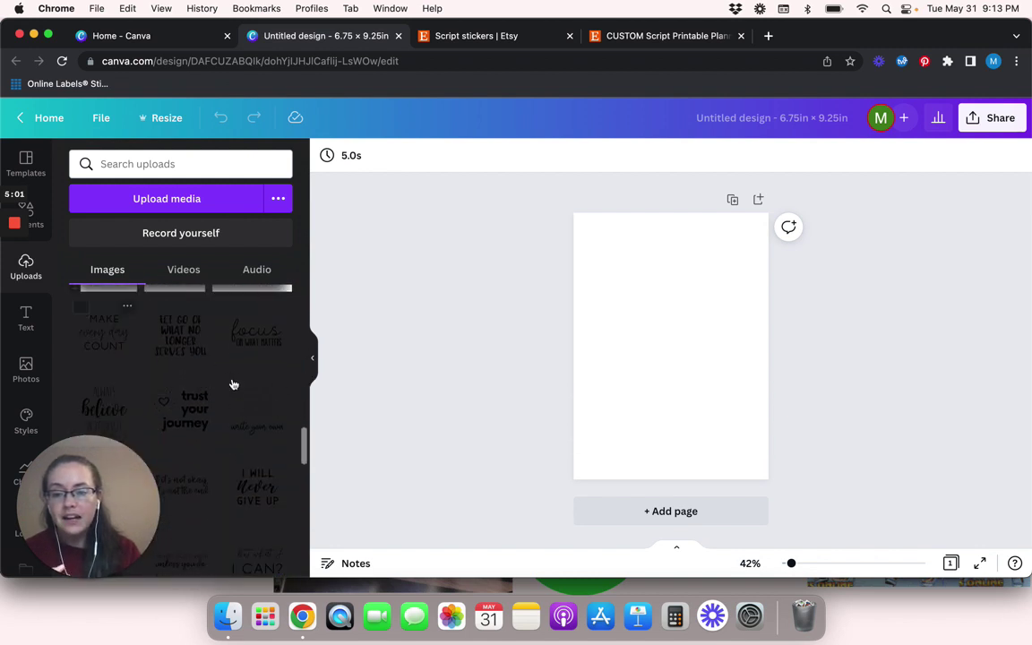
scroll(255, 411, "down", 2)
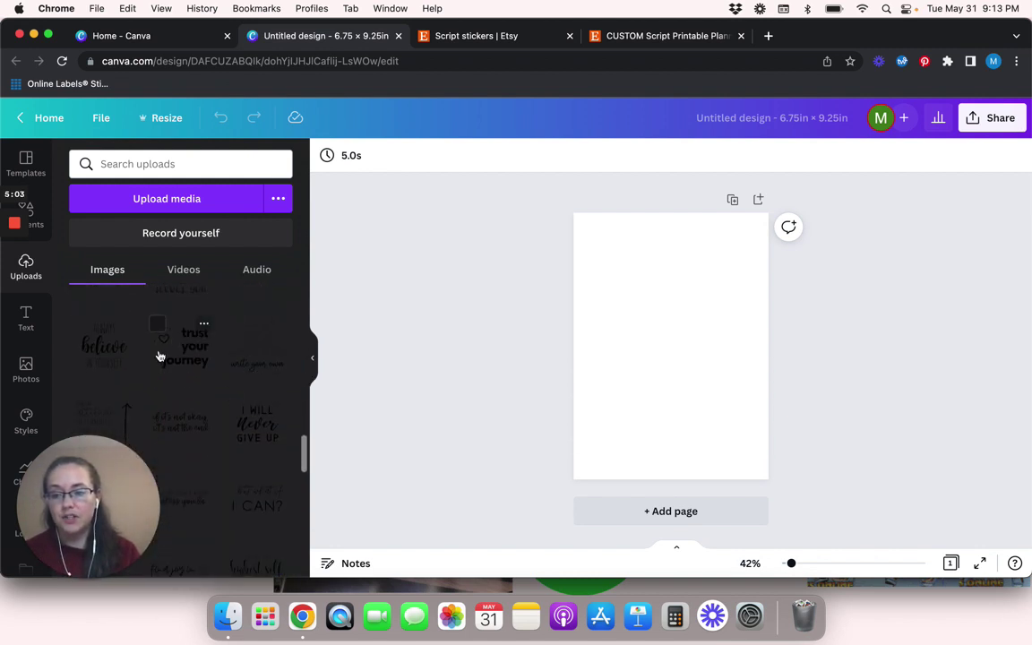
scroll(180, 385, "up", 3)
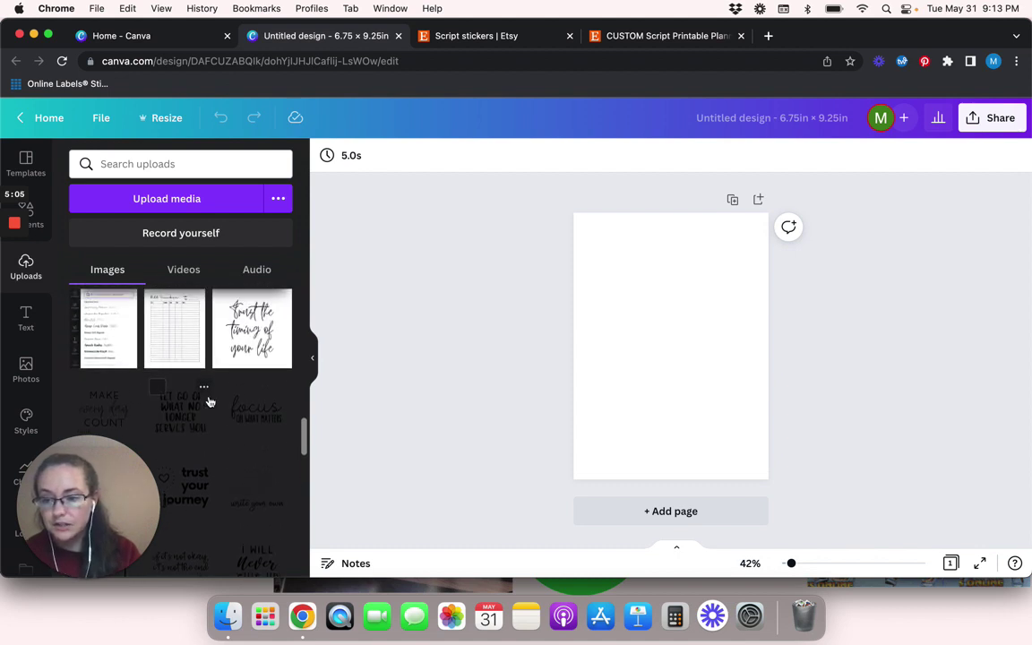
scroll(209, 402, "down", 2)
scroll(221, 392, "down", 1)
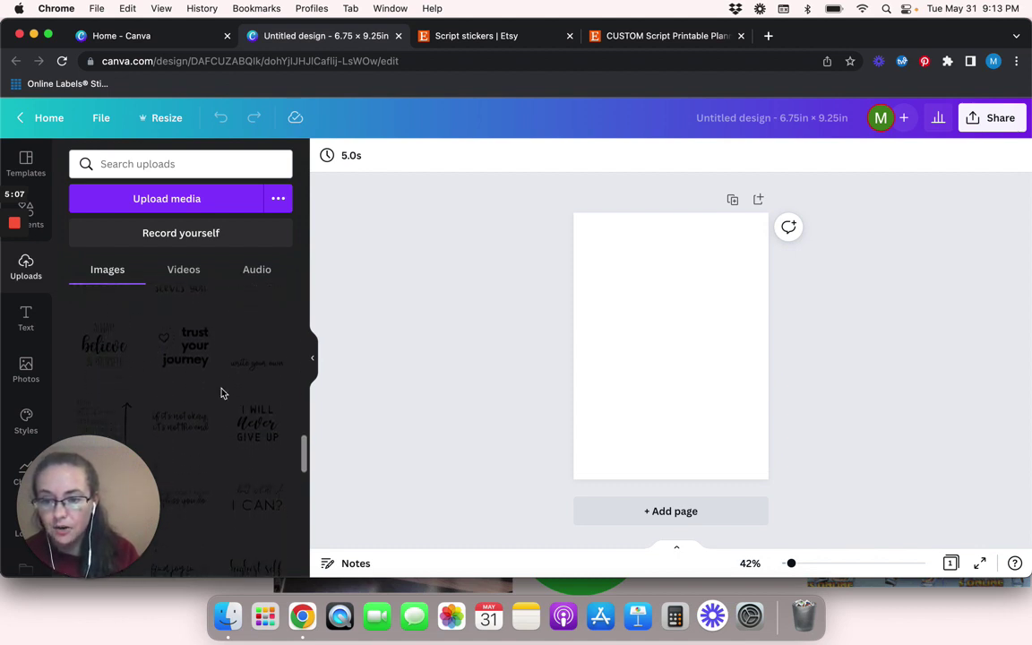
scroll(222, 391, "up", 2)
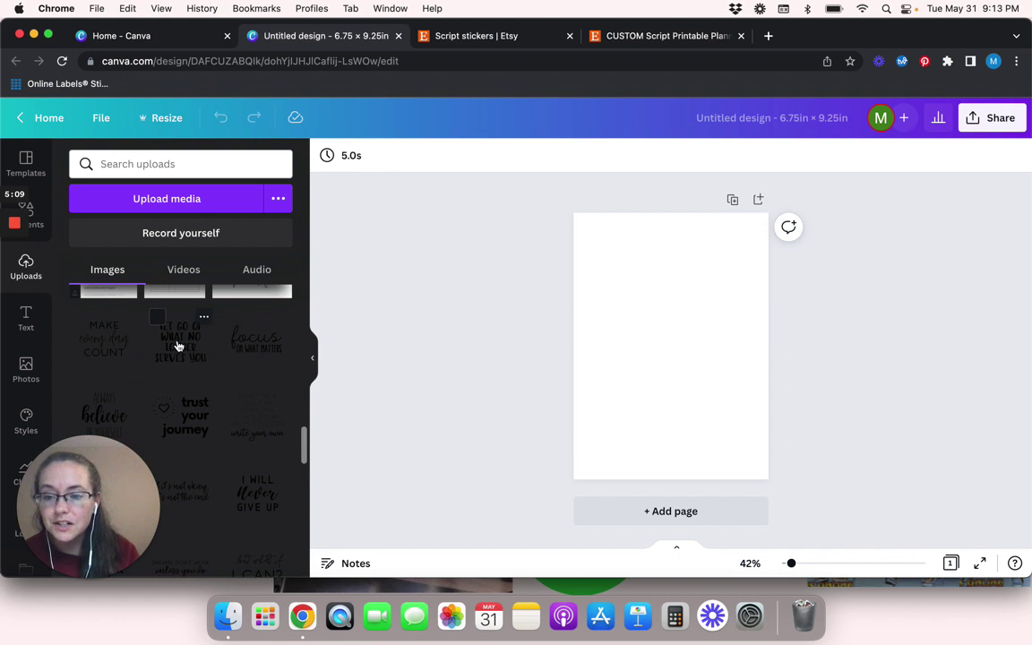
left_click(177, 345)
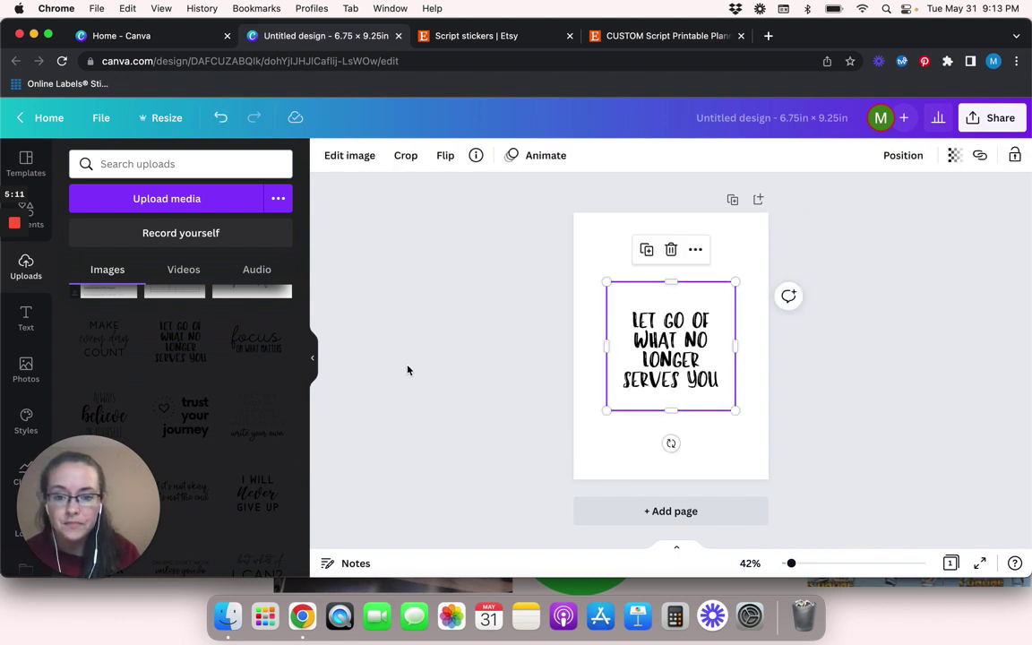
left_click(542, 352)
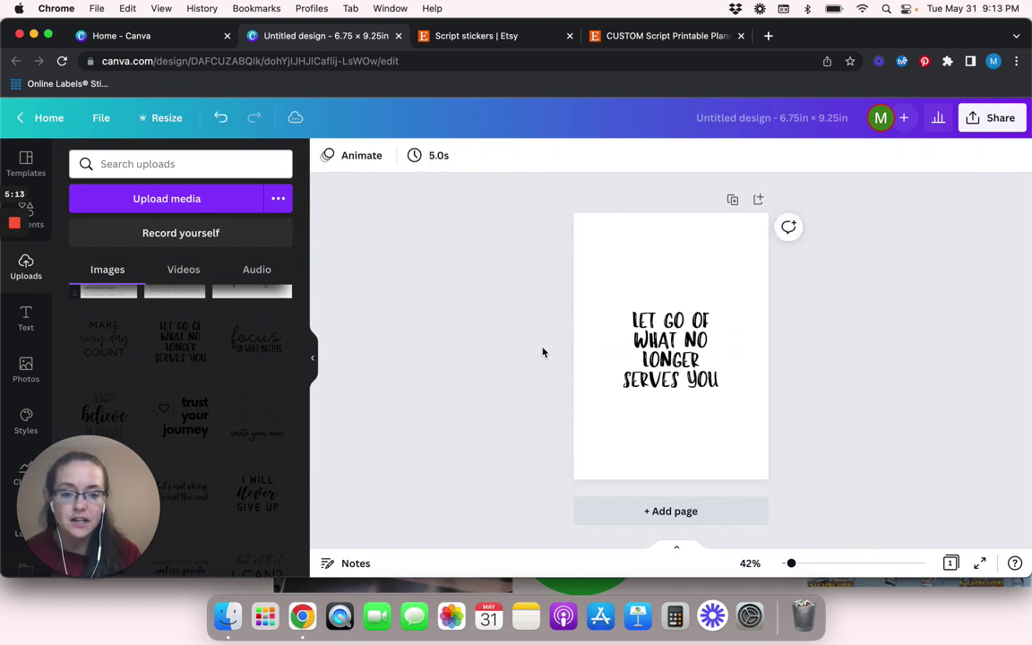
Move the quote image into the top-left corner, shrinking it to about 1.4 × 1.4 in.
scroll(549, 335, "up", 3, "ctrl")
scroll(539, 336, "down", 1)
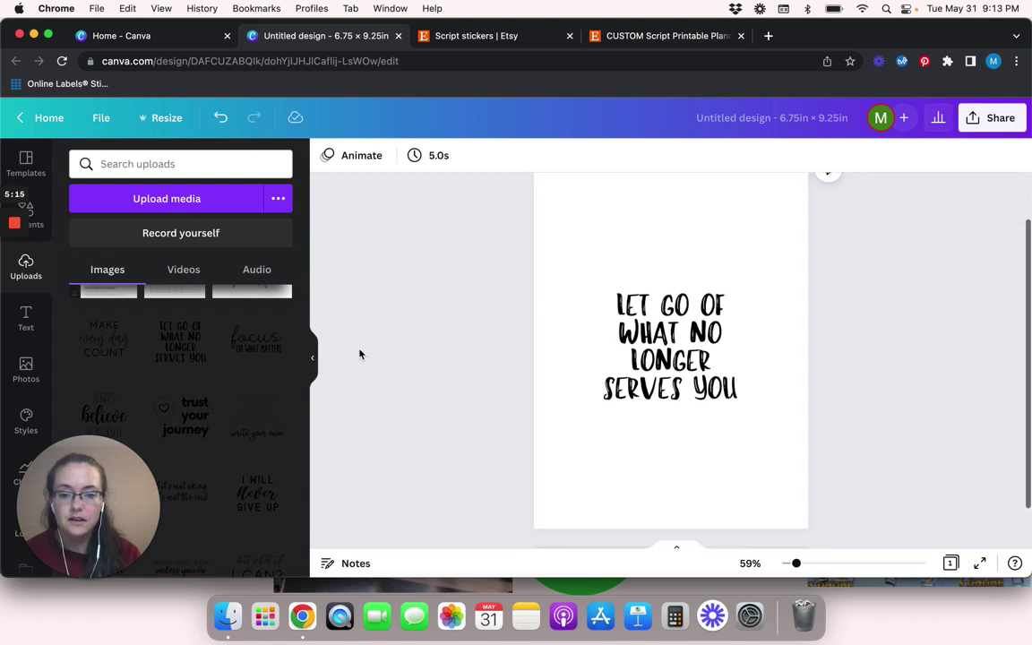
left_click(313, 357)
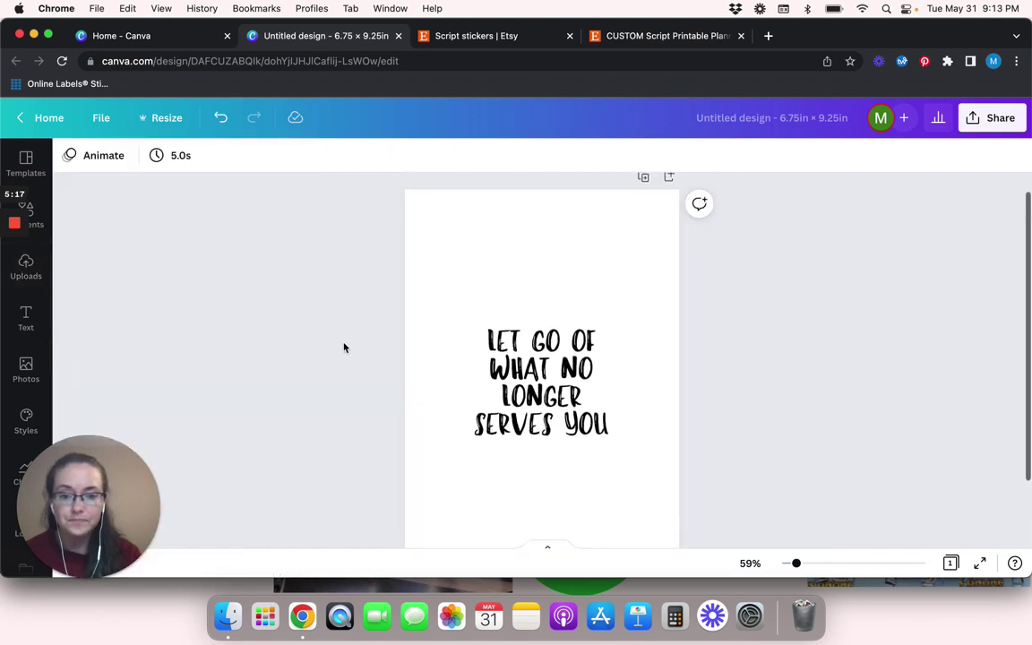
left_click_drag(603, 441, 477, 267)
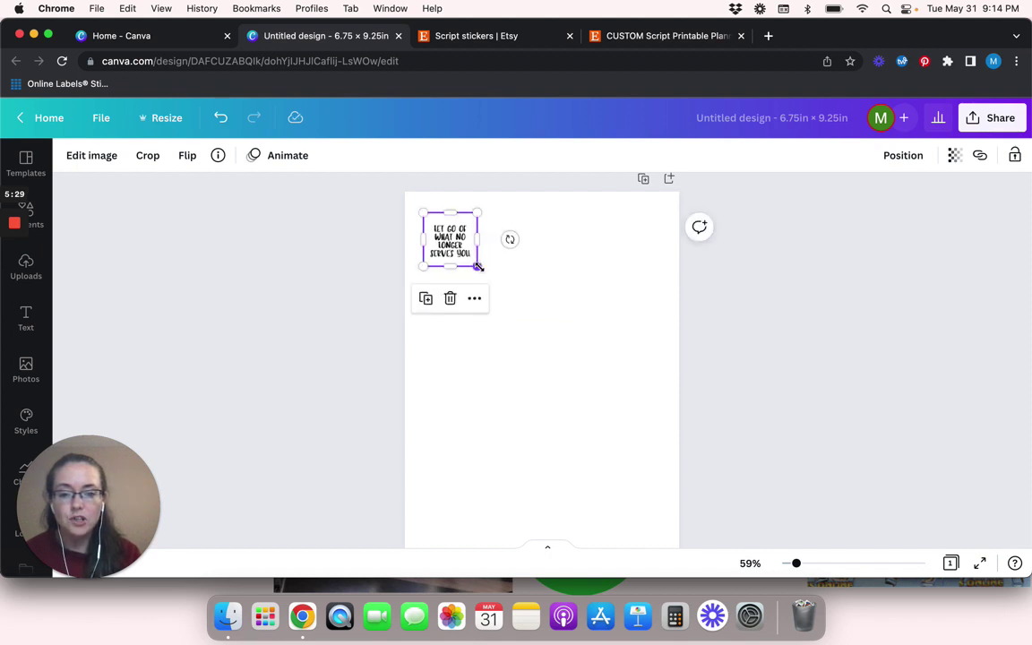
left_click(372, 334)
scroll(372, 334, "up", 5)
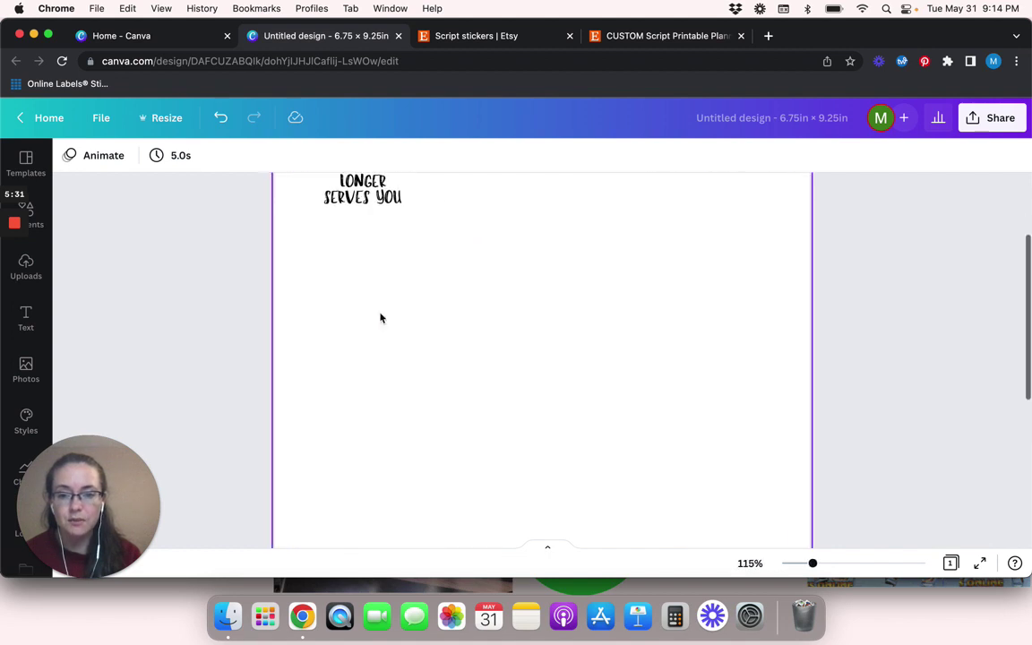
scroll(380, 316, "up", 3)
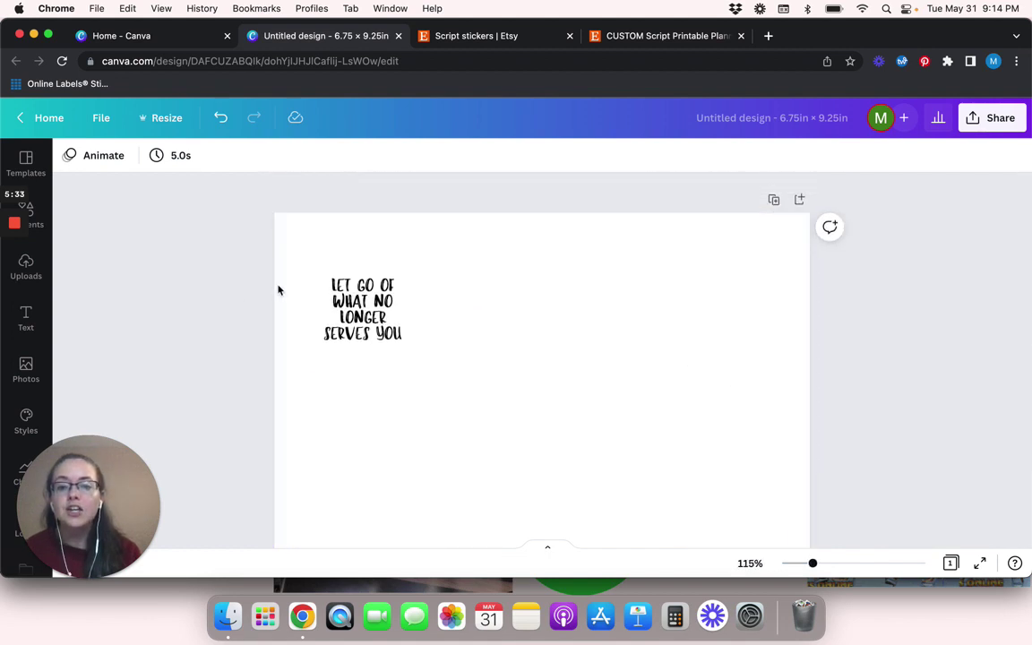
Set the page background to the pink swatch from the MDDC palette.
left_click(693, 289)
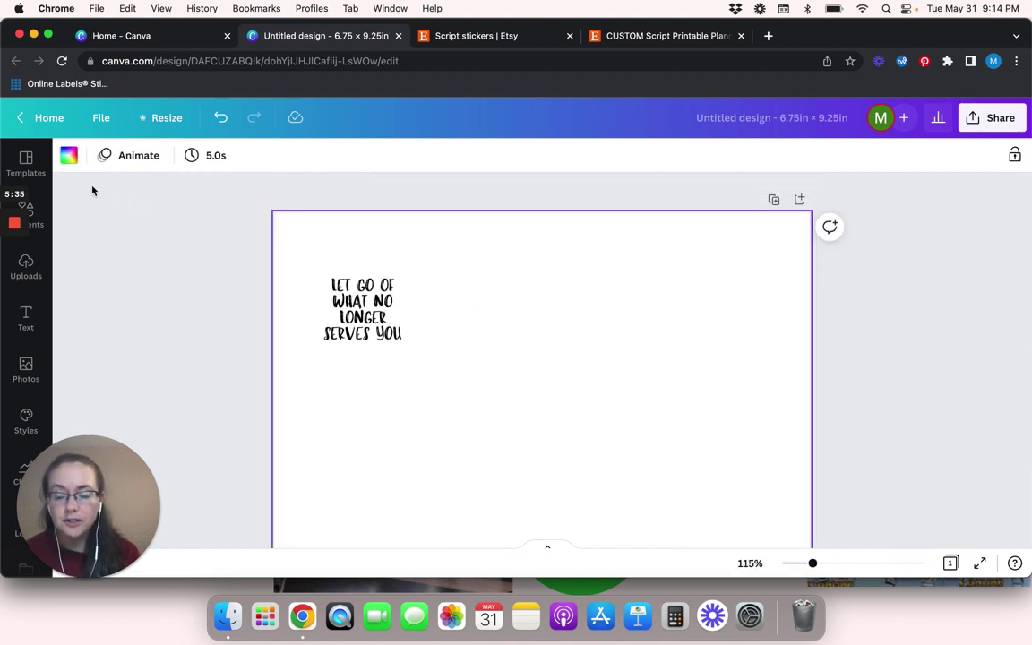
left_click(70, 155)
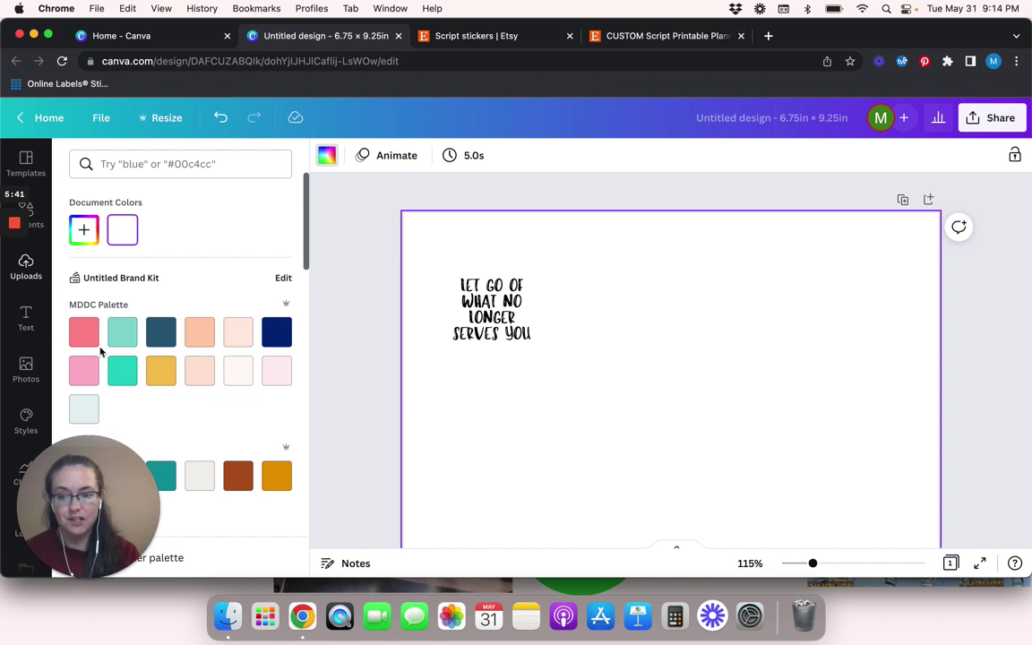
left_click(84, 371)
left_click(358, 341)
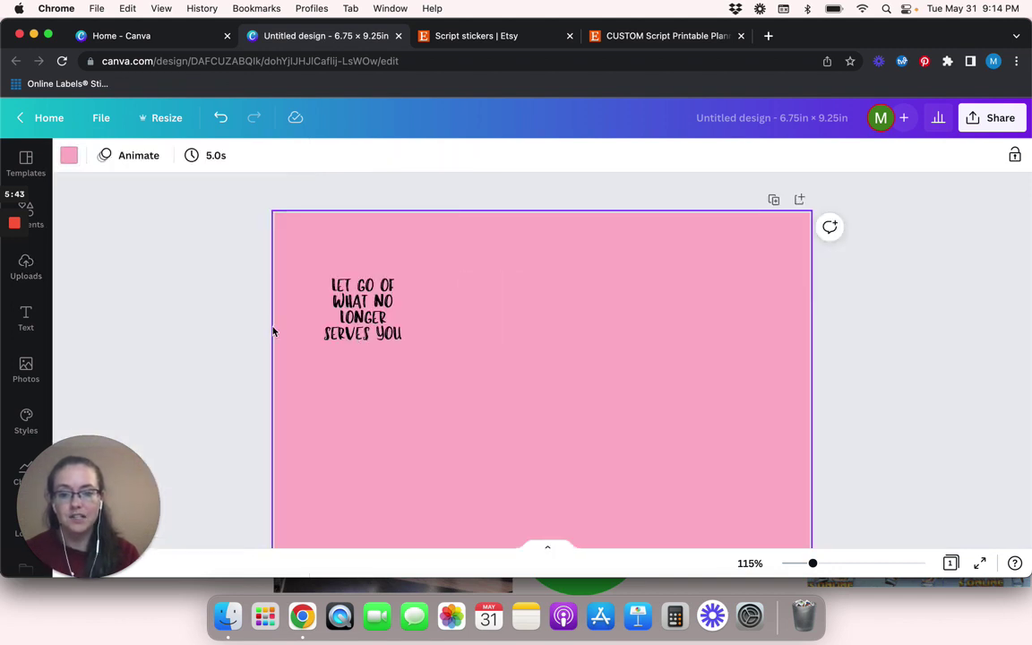
left_click(371, 318)
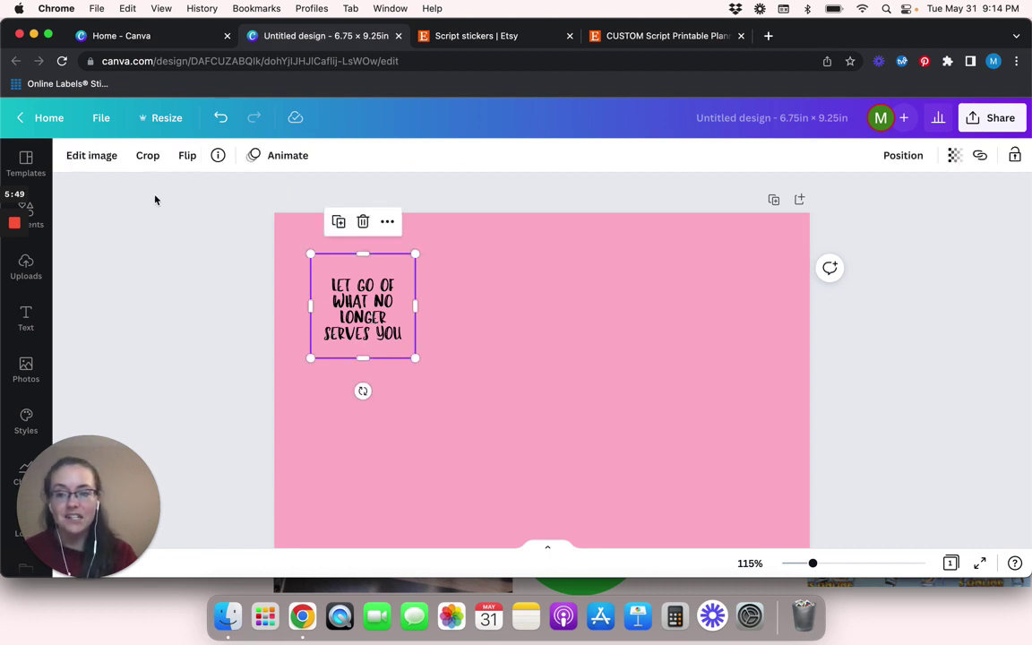
Apply the Glow shadow preset to the quote image.
left_click(84, 155)
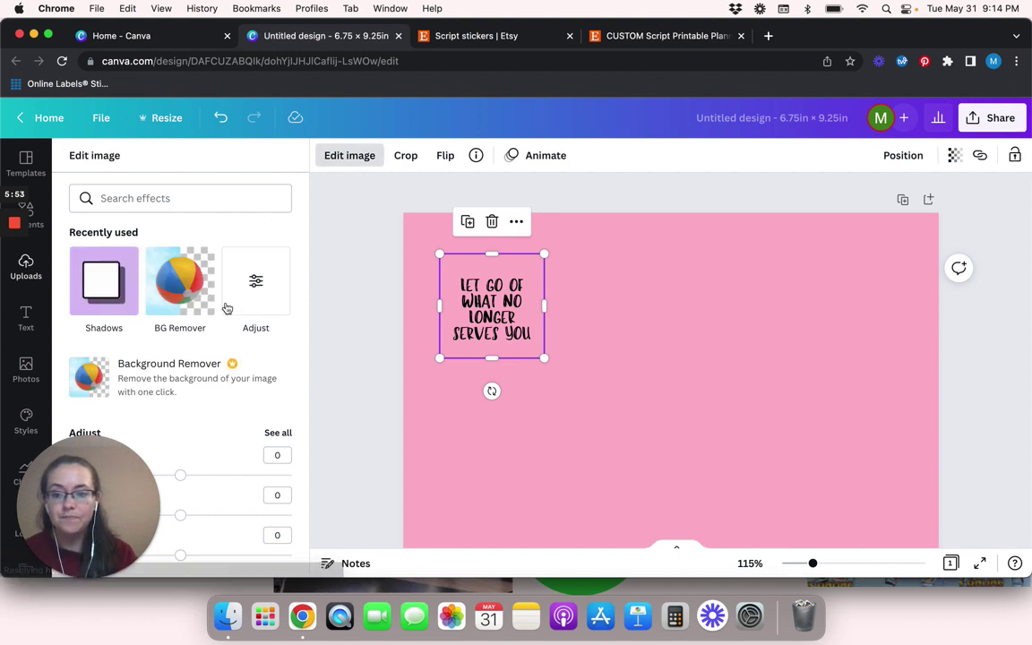
left_click(98, 287)
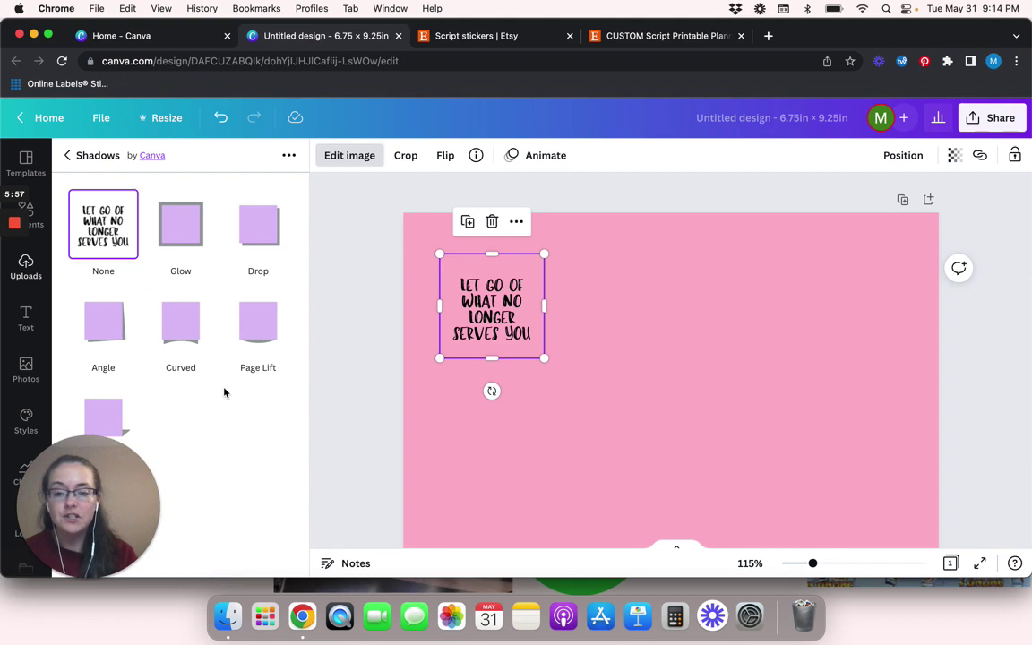
left_click(618, 36)
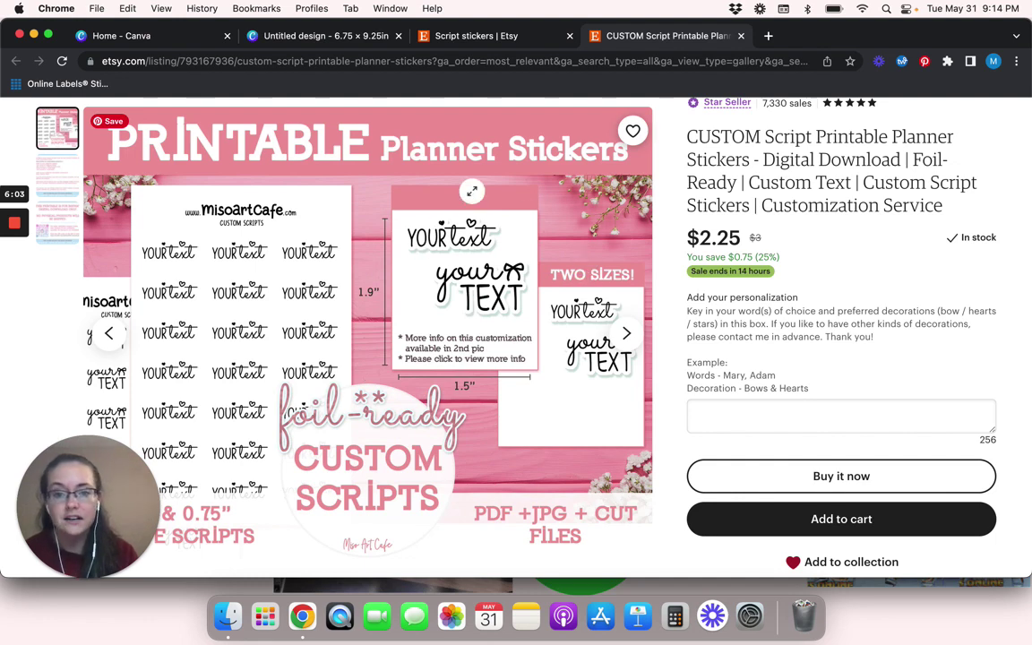
left_click(318, 36)
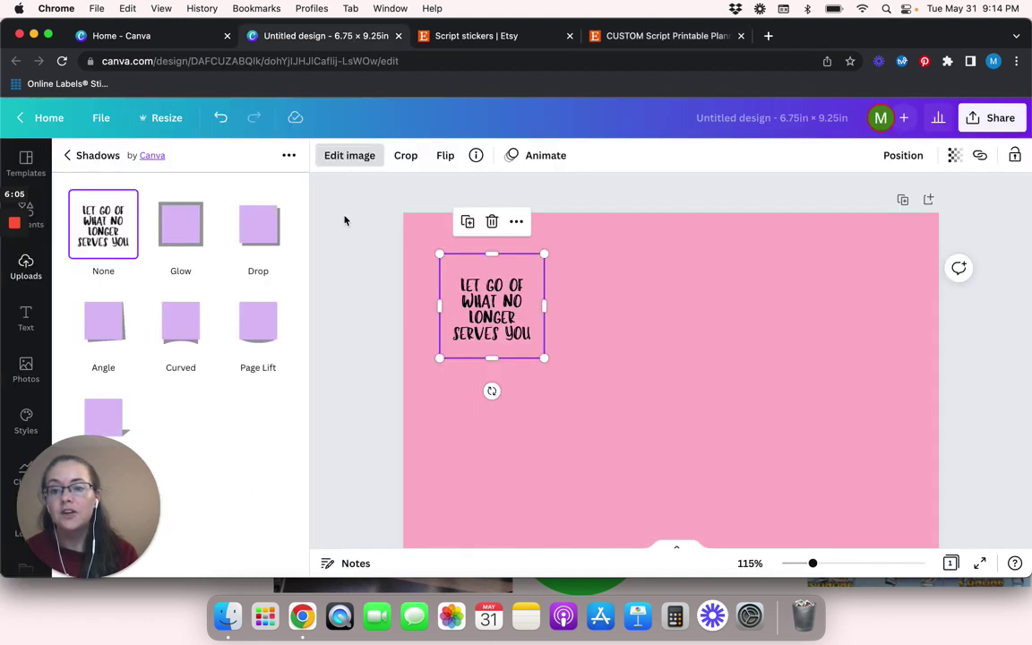
left_click(178, 231)
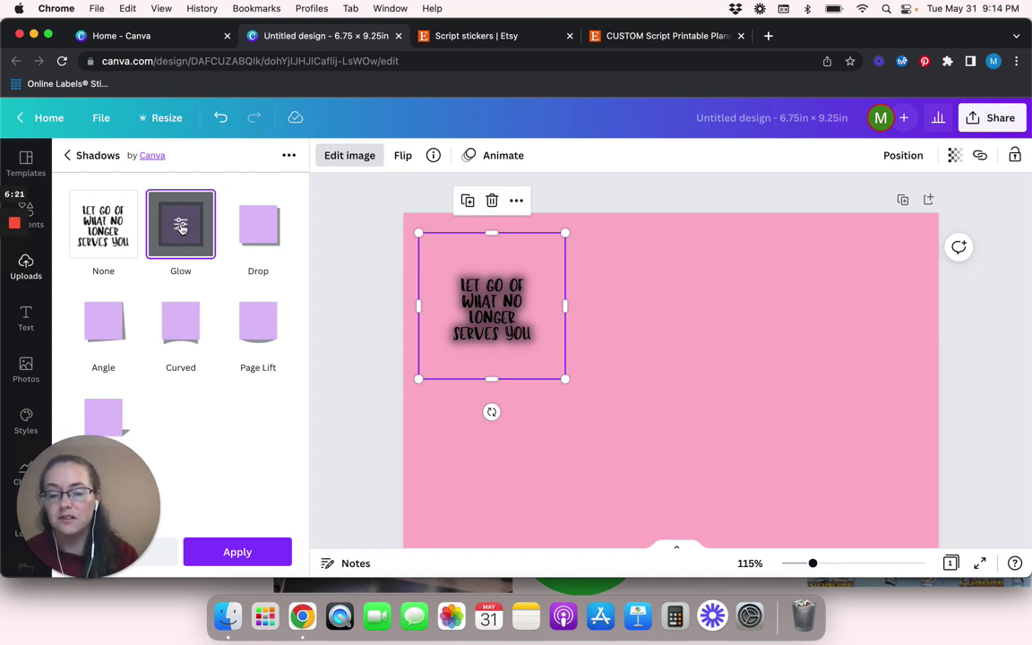
Set the Glow shadow to blur 0, transparency 100 and size 8 in black.
left_click(181, 227)
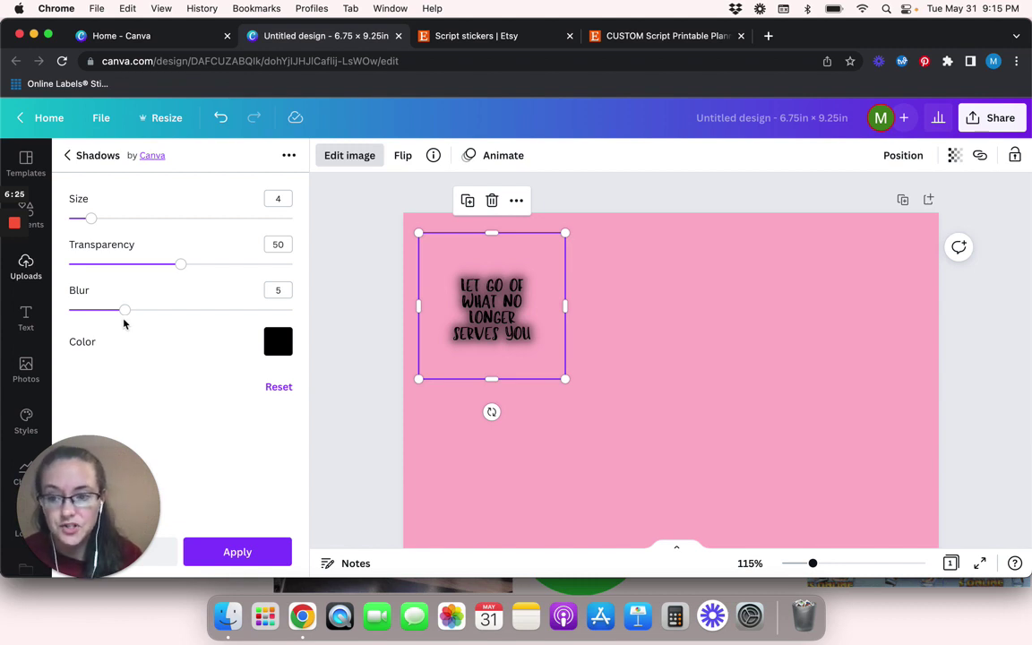
left_click_drag(126, 313, 44, 306)
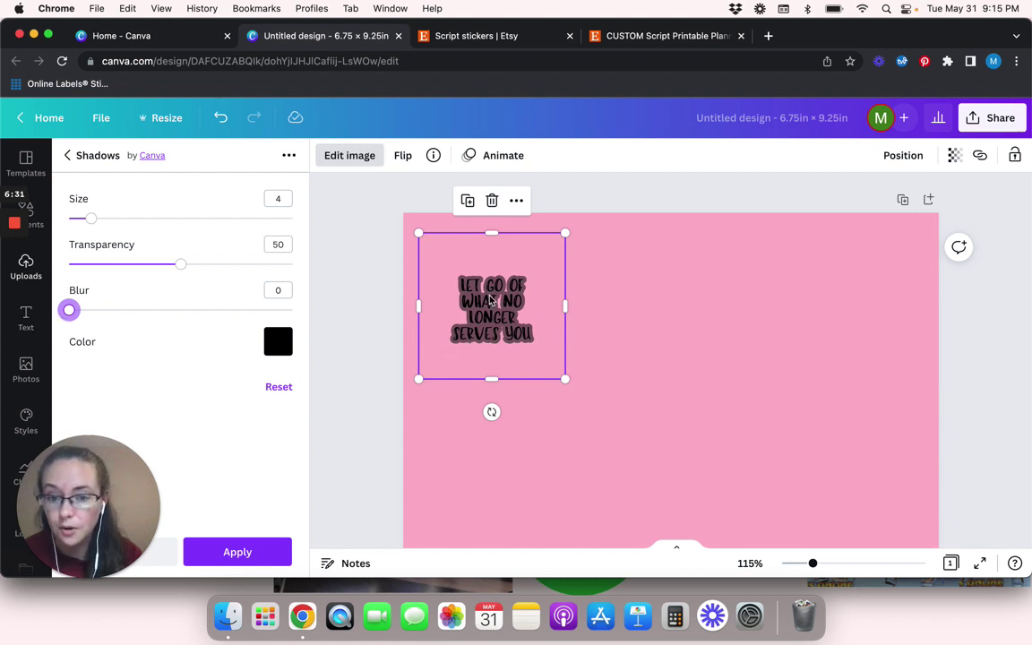
left_click(182, 264)
left_click_drag(241, 270, 343, 277)
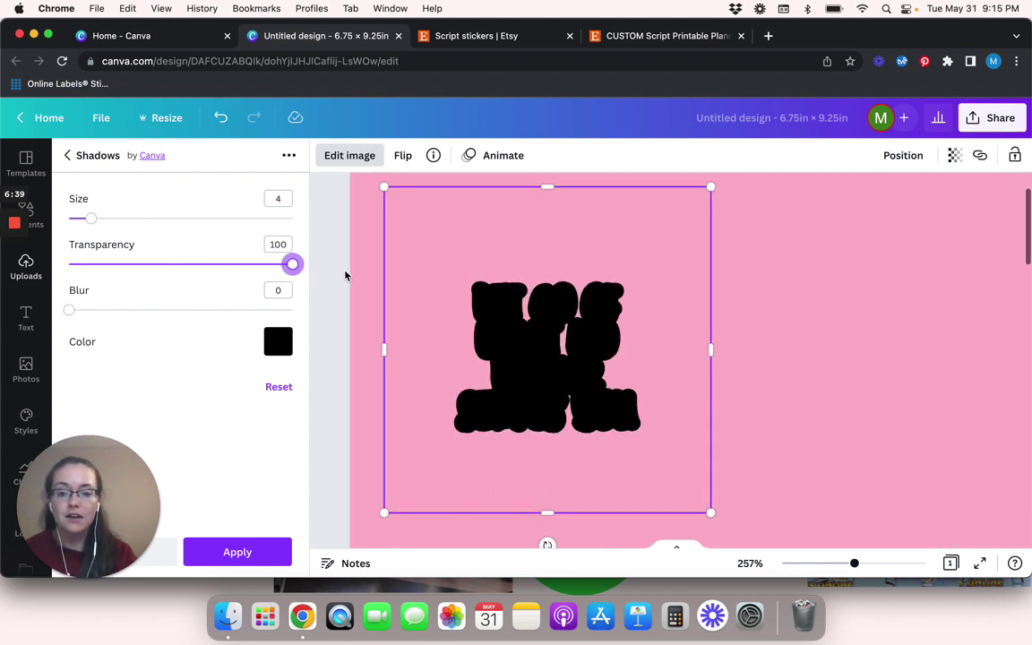
scroll(345, 275, "up", 1)
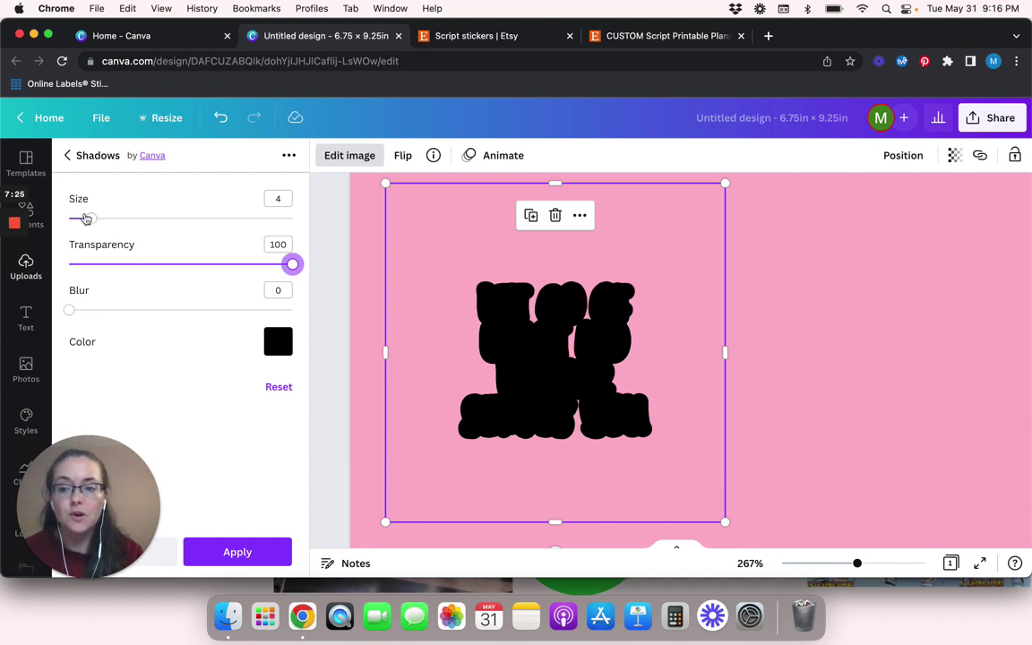
left_click_drag(90, 218, 116, 223)
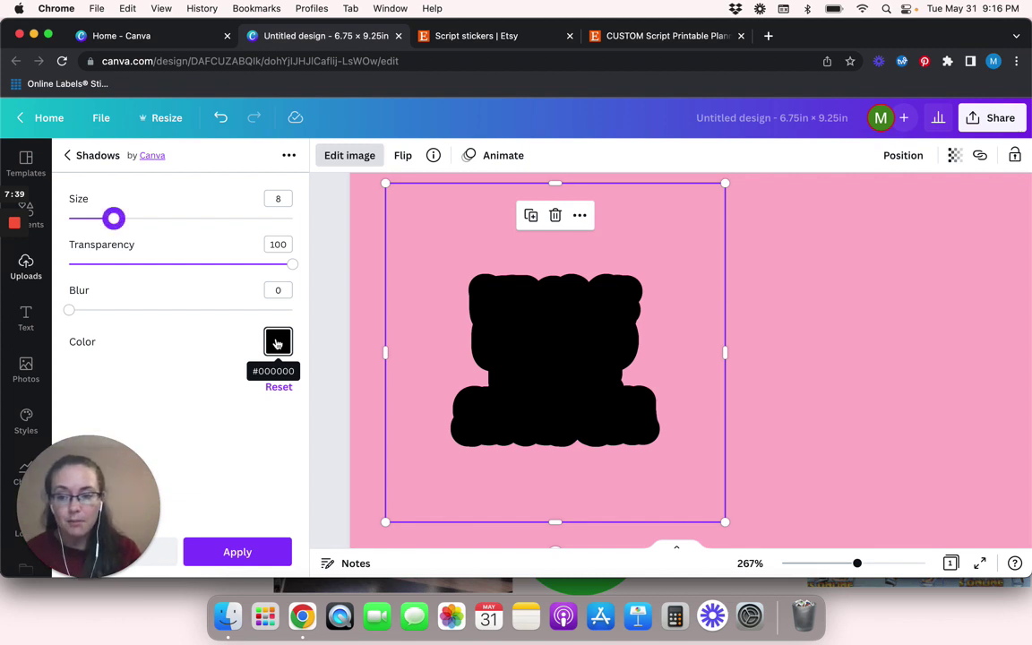
left_click(277, 341)
Change the quote's shadow outline colour from black to white, then deselect the sticker.
scroll(318, 224, "down", 5)
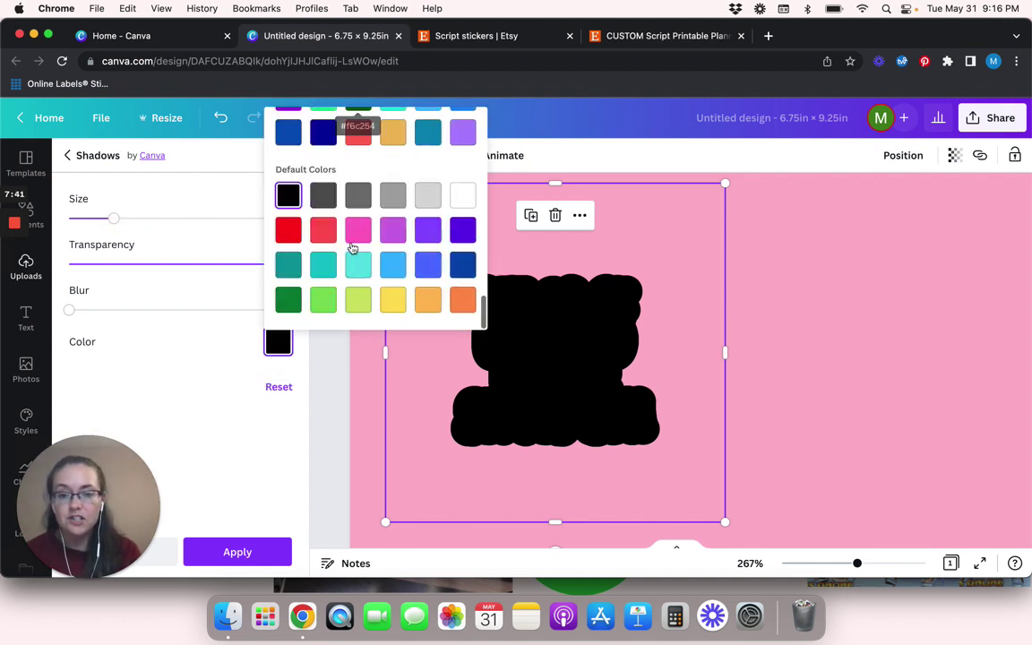
left_click(463, 195)
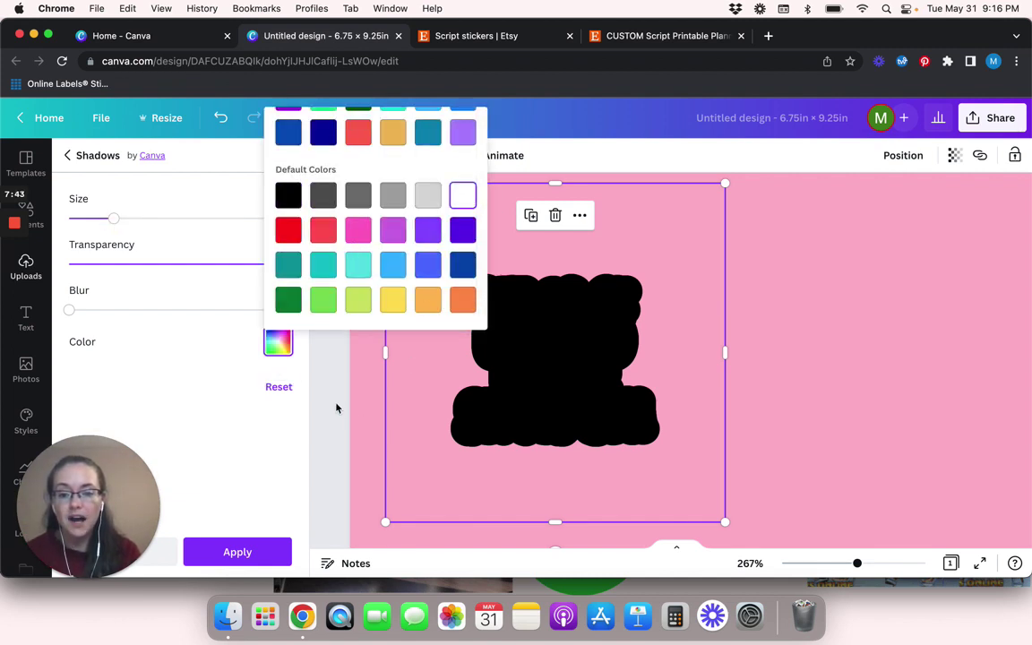
left_click(252, 317)
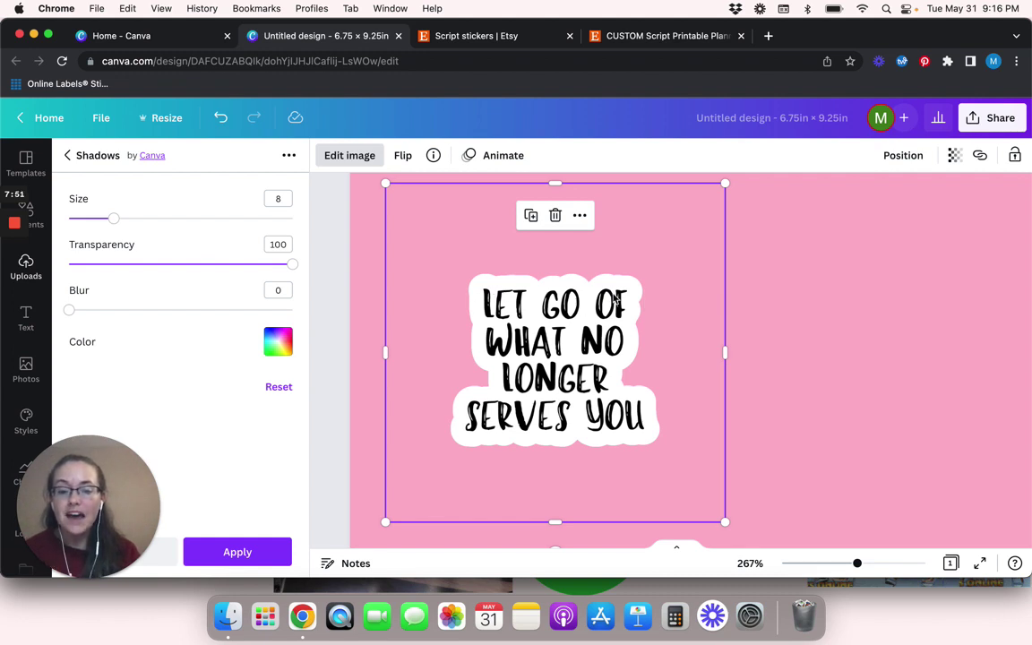
left_click(334, 346)
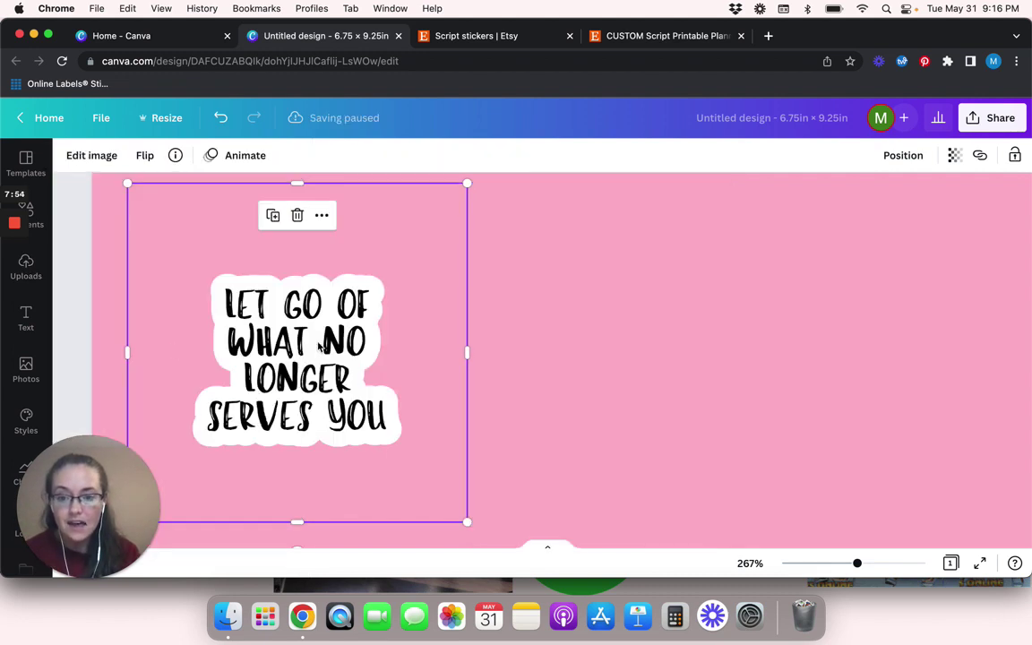
left_click(532, 324)
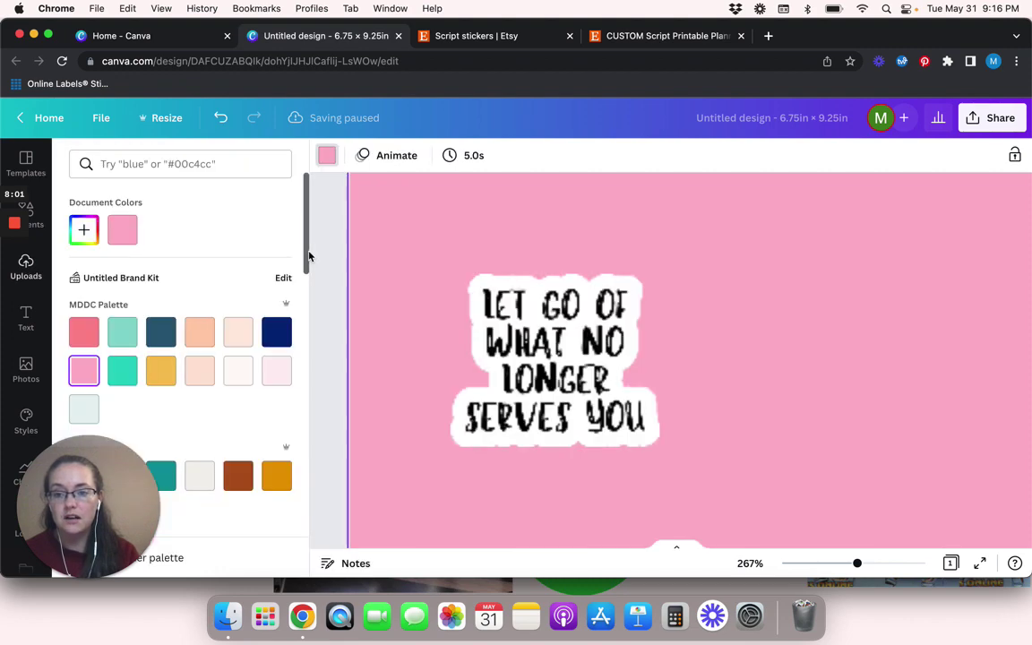
Recolour the page background to the palette's light violet-pink after briefly trying white.
scroll(207, 335, "down", 10)
left_click(276, 388)
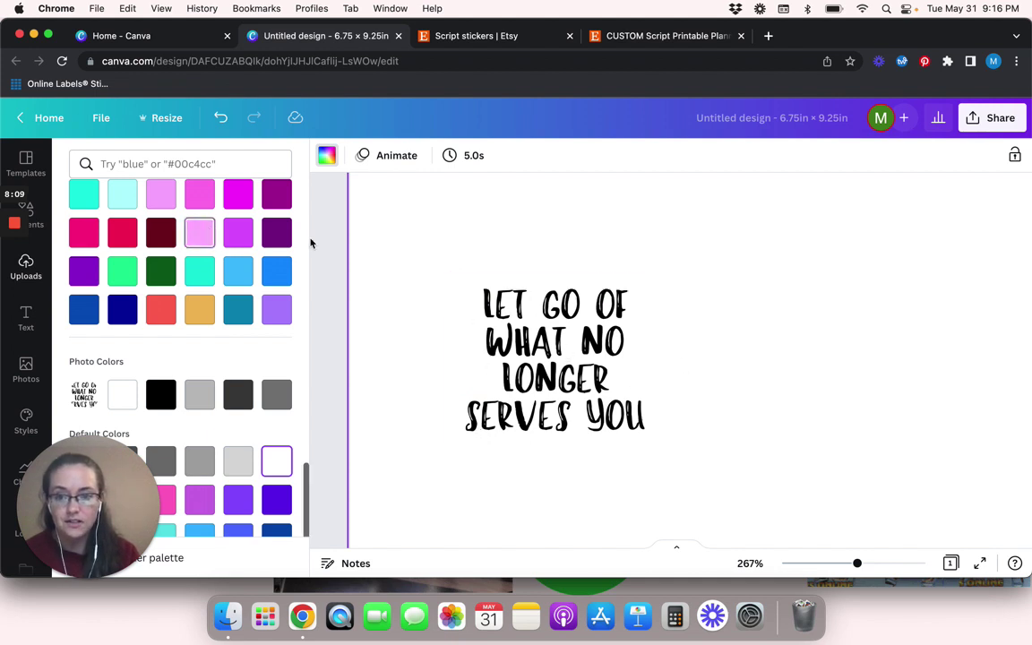
left_click(199, 232)
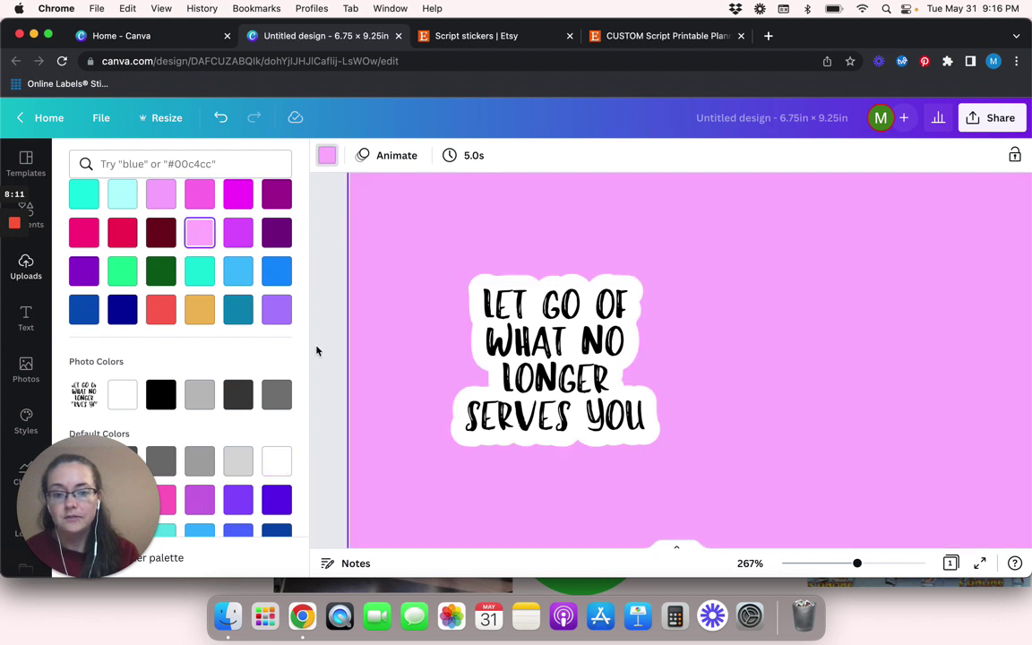
left_click(304, 339)
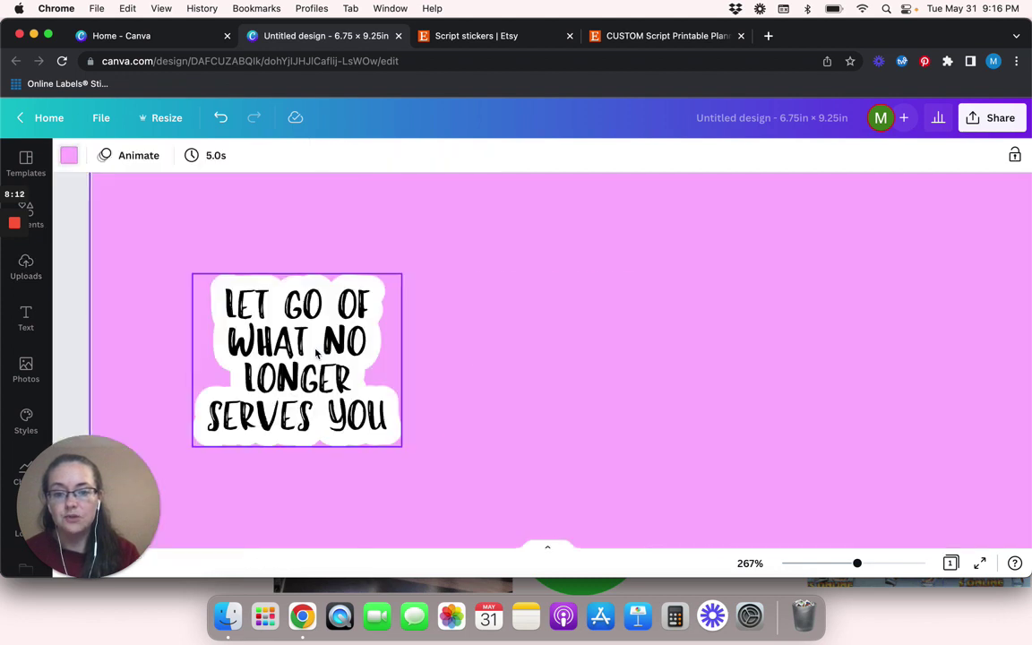
left_click(69, 337)
scroll(69, 338, "down", 3)
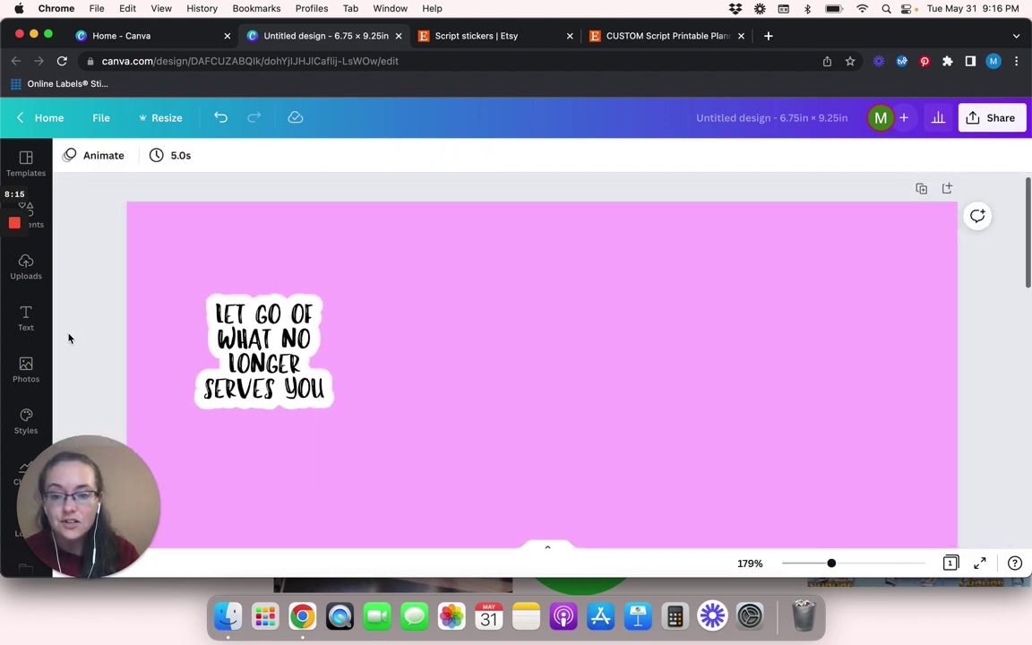
scroll(69, 337, "down", 3)
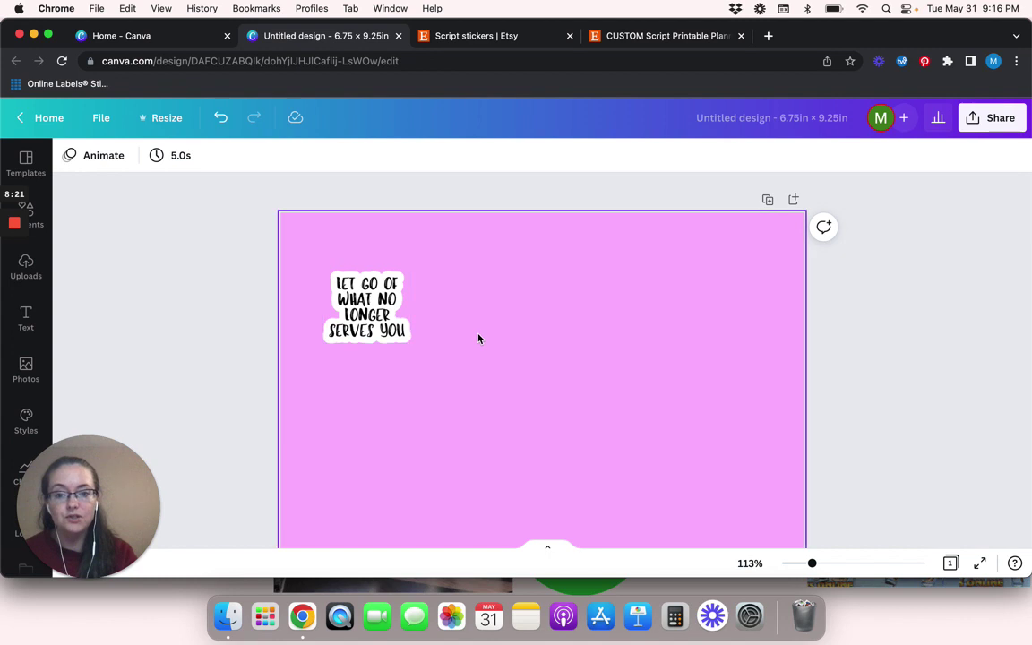
Duplicate the quote sticker with Cmd+D into a row of five along the top of the page.
left_click(366, 306)
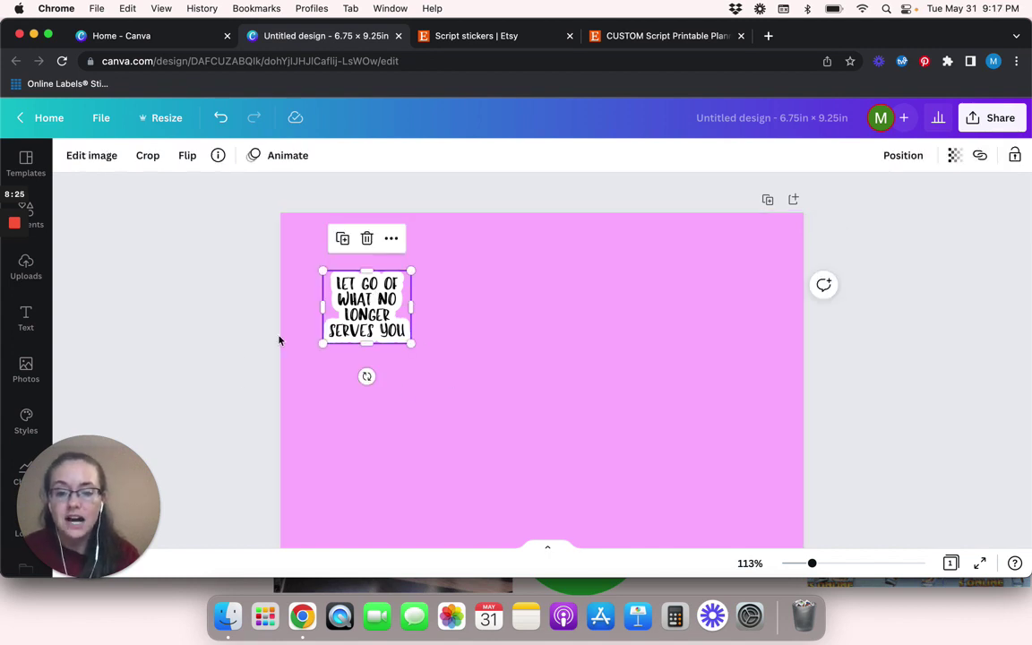
key("super+d")
left_click_drag(368, 329, 454, 313)
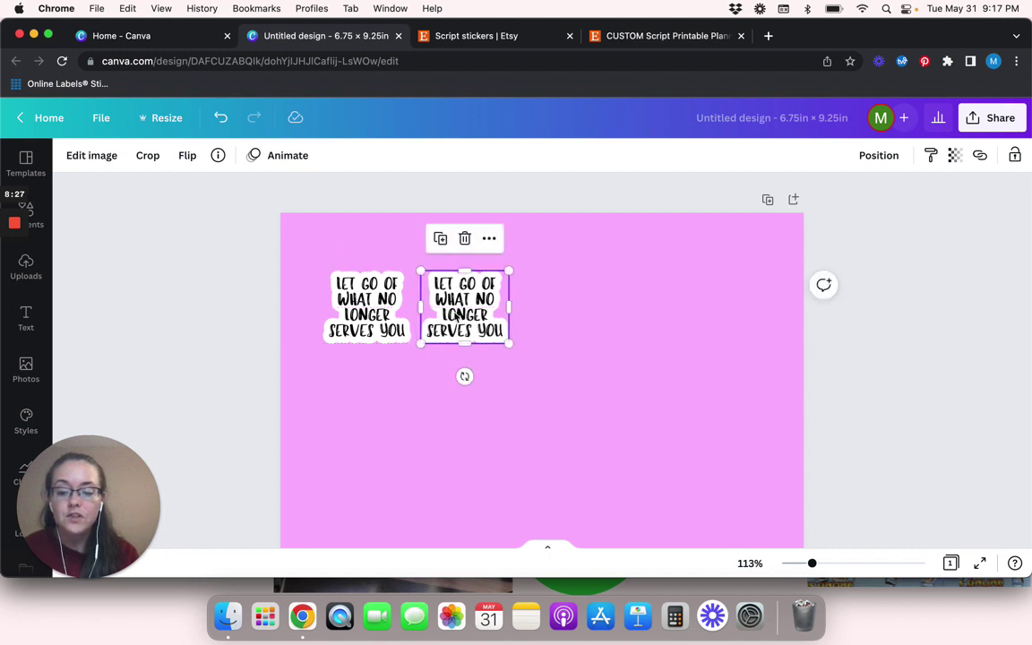
key("super+d")
key("super+d")
key("super+d")
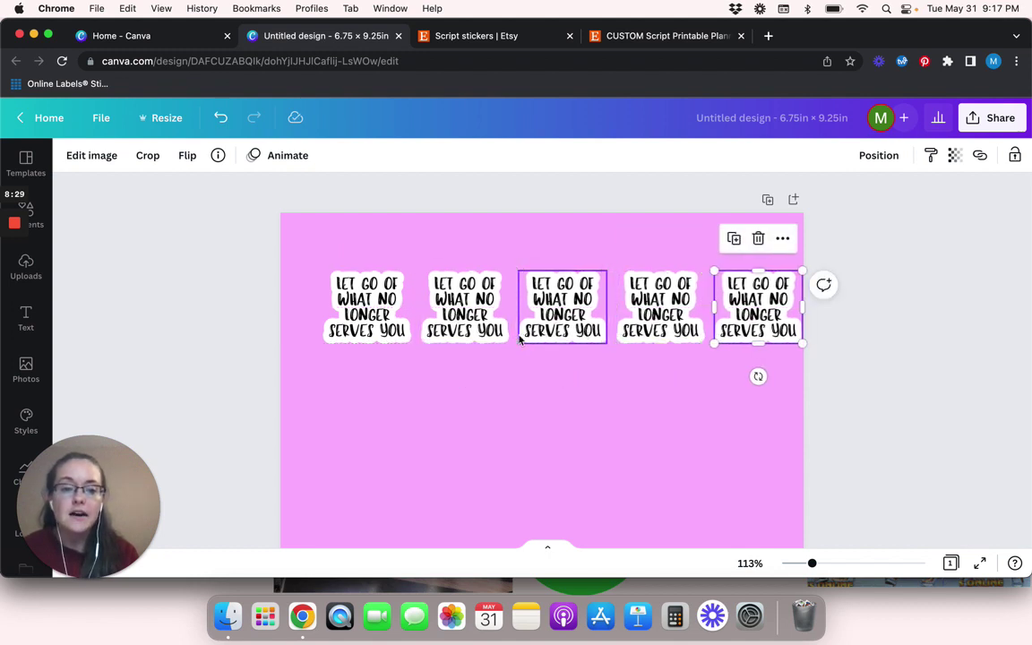
left_click(391, 369)
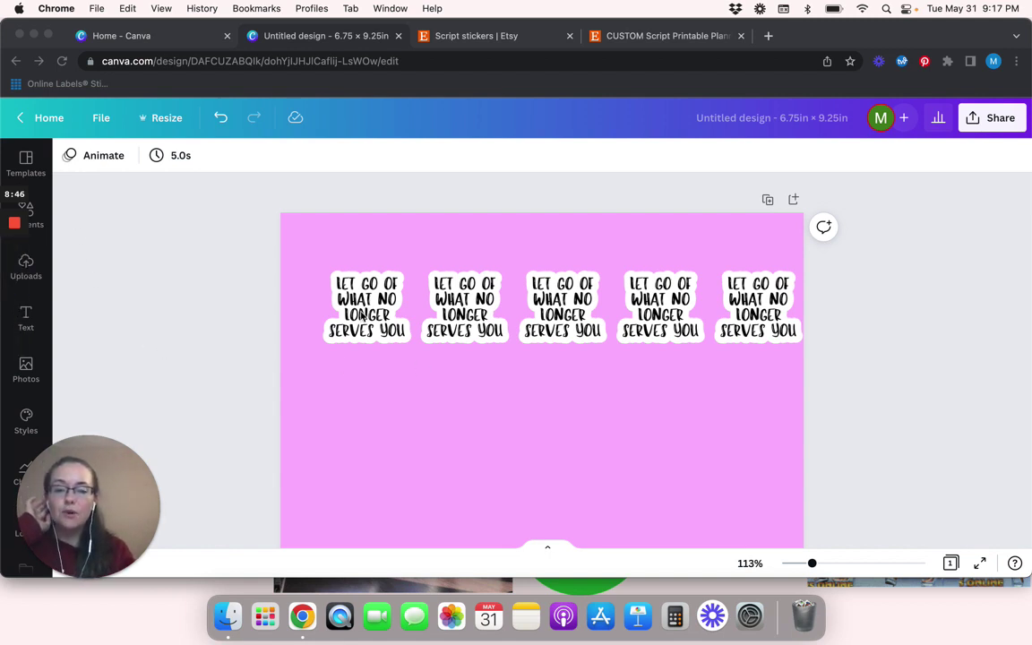
left_click(34, 276)
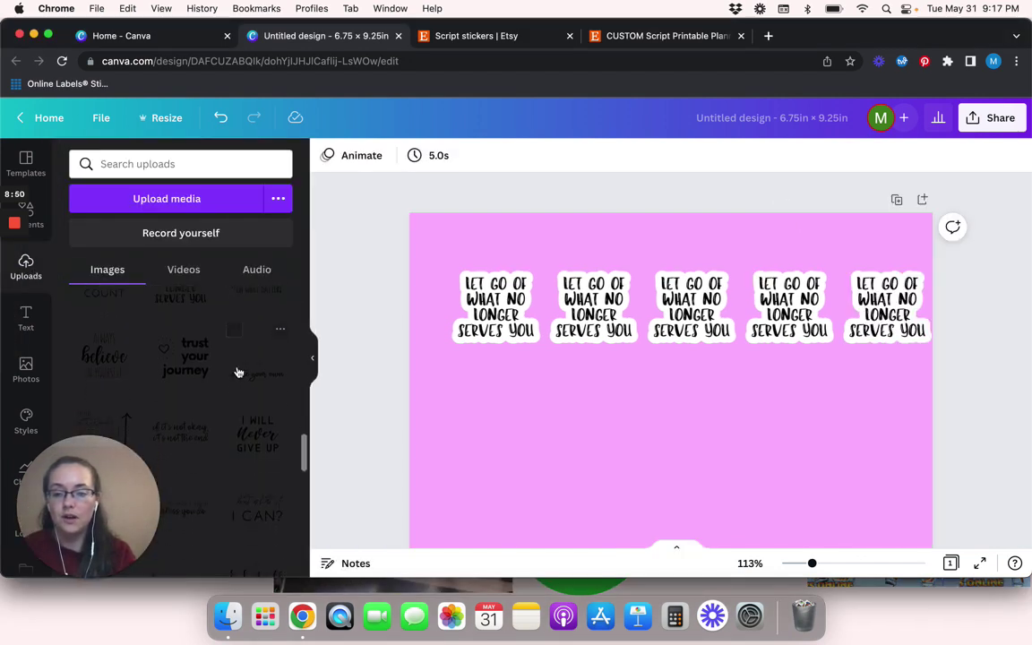
Add the I WILL Never GIVE UP and trust your journey uploads, shrink both, and place them side by side.
left_click(258, 451)
scroll(638, 468, "down", 5)
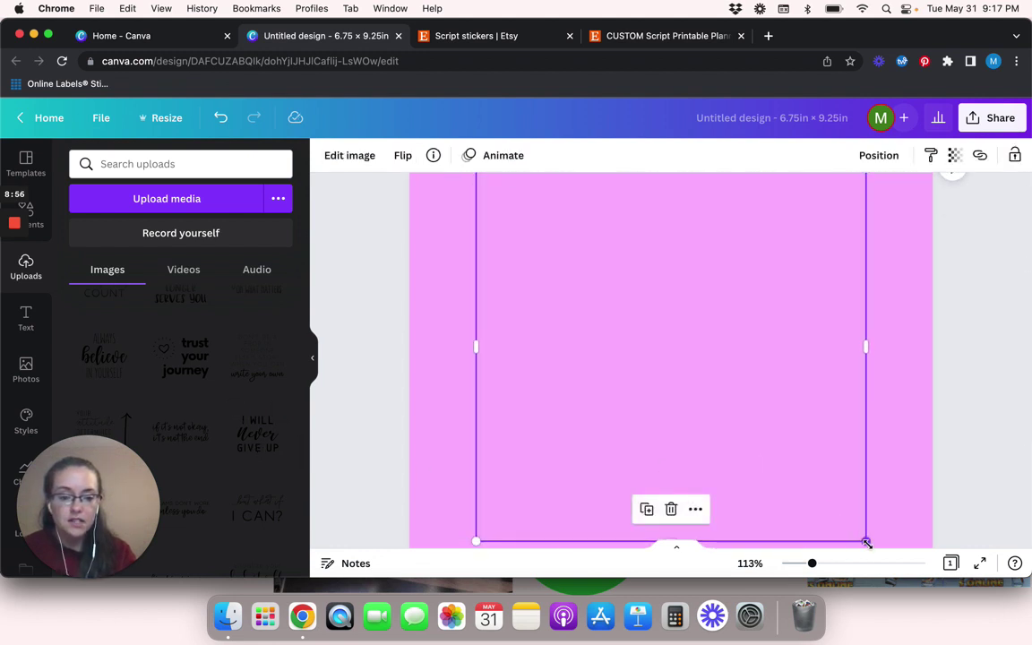
left_click_drag(865, 541, 572, 242)
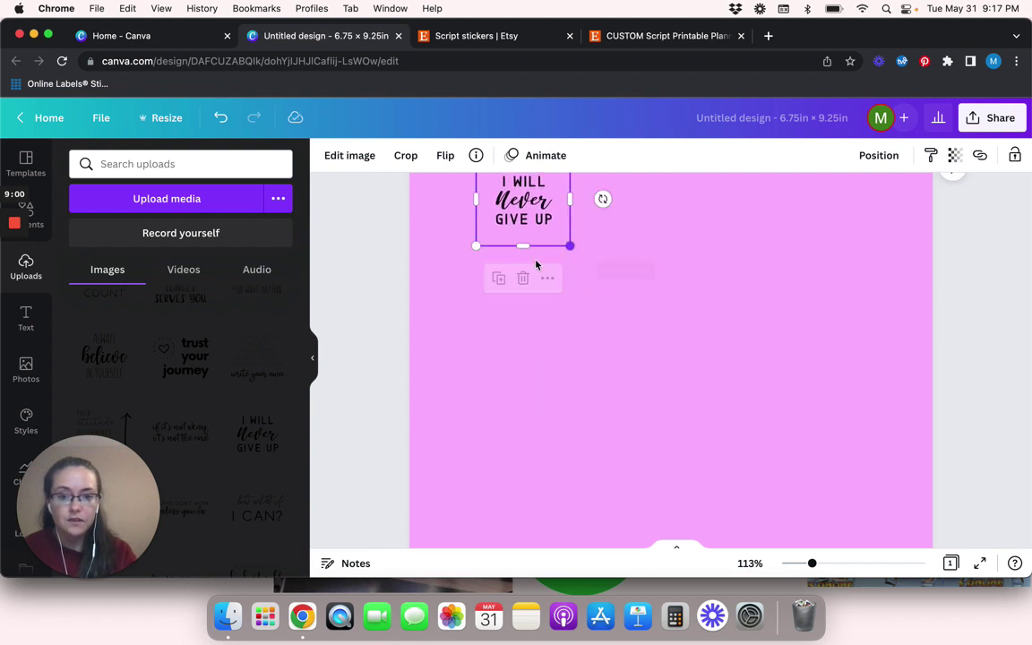
scroll(502, 286, "up", 1)
scroll(450, 242, "up", 2)
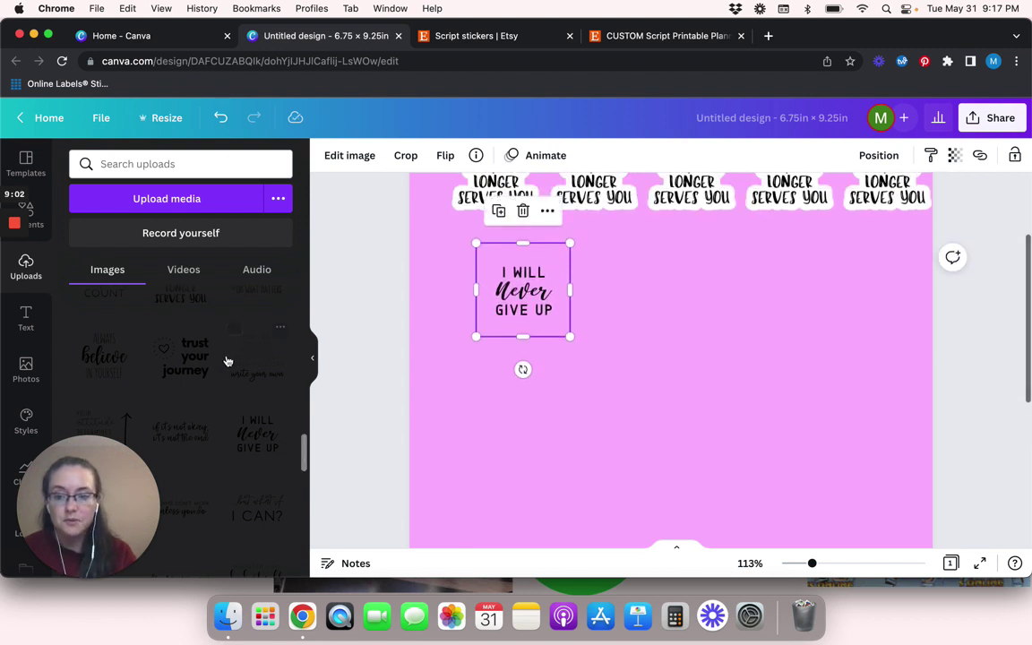
left_click(183, 359)
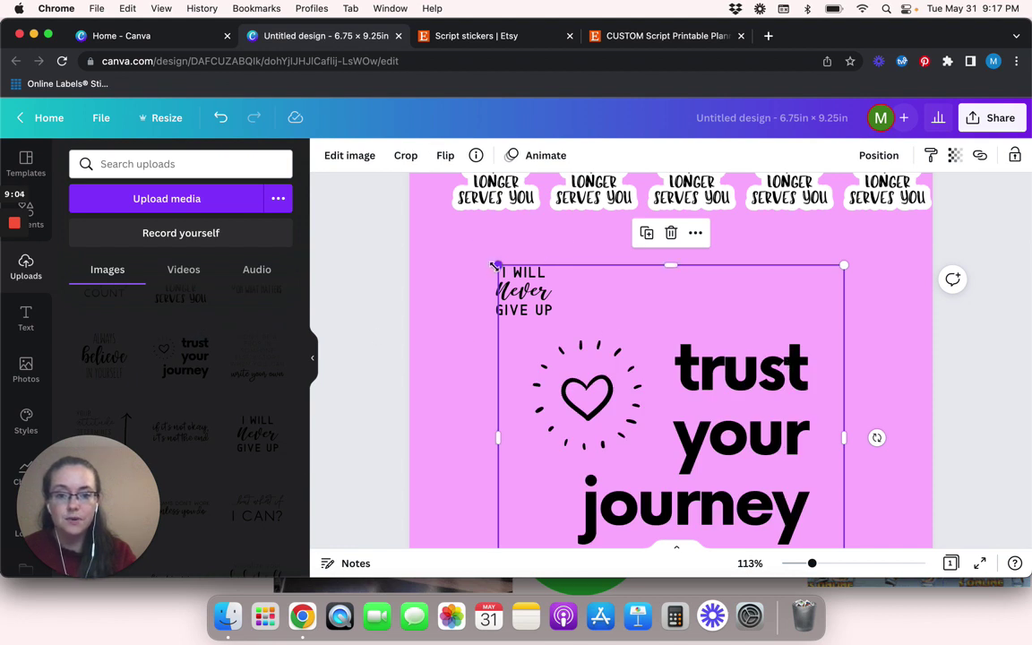
left_click_drag(498, 265, 741, 384)
left_click_drag(693, 501, 645, 285)
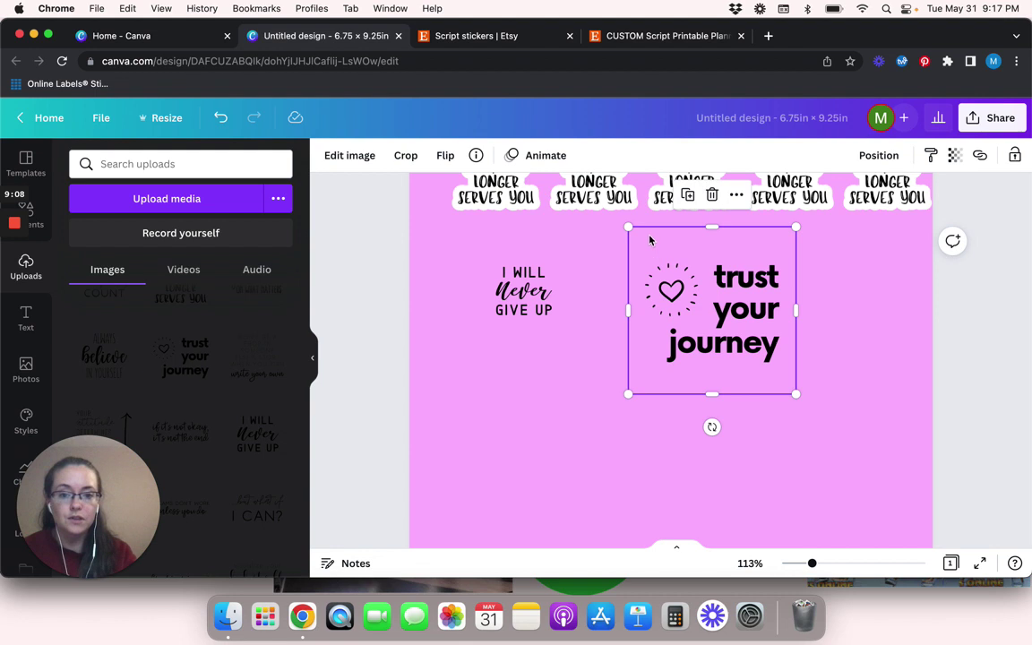
Delete both added quote images from the page.
left_click_drag(628, 227, 698, 296)
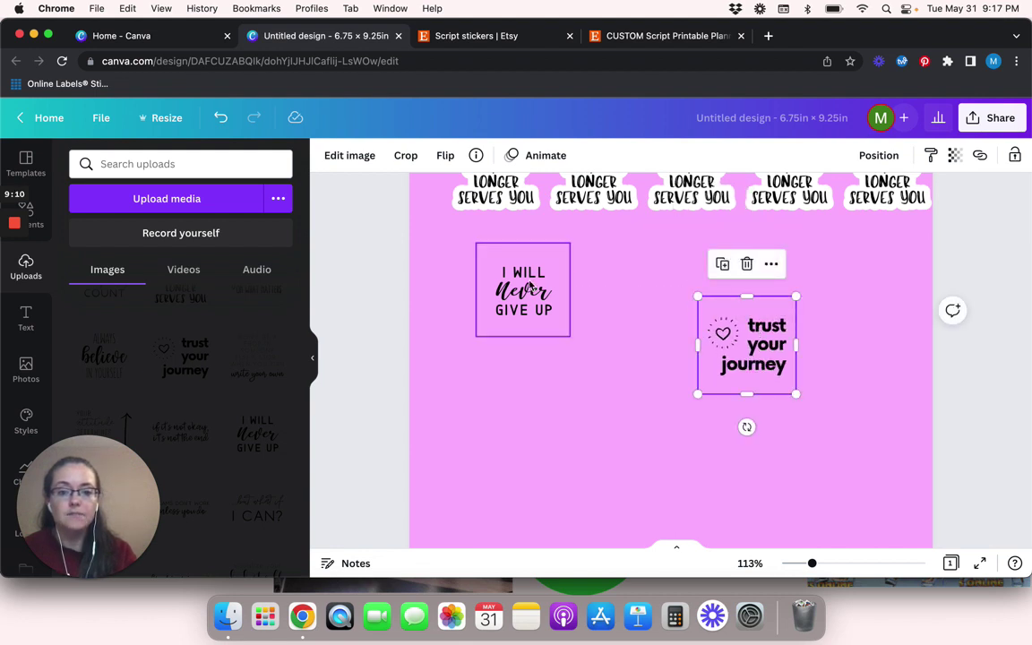
left_click(527, 289, "shift")
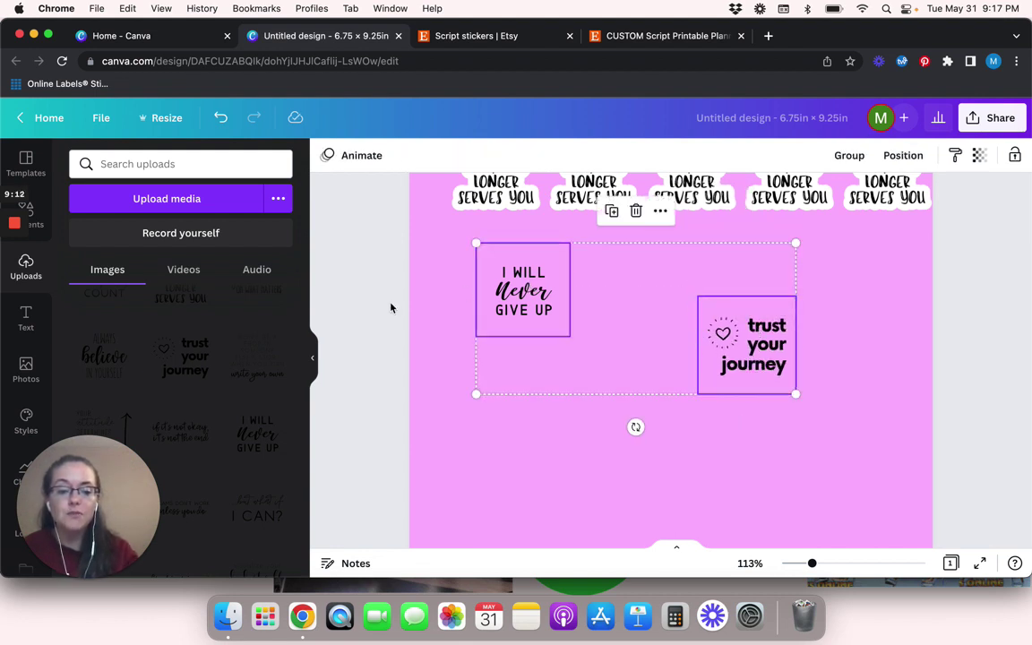
key("Delete")
scroll(374, 293, "up", 3)
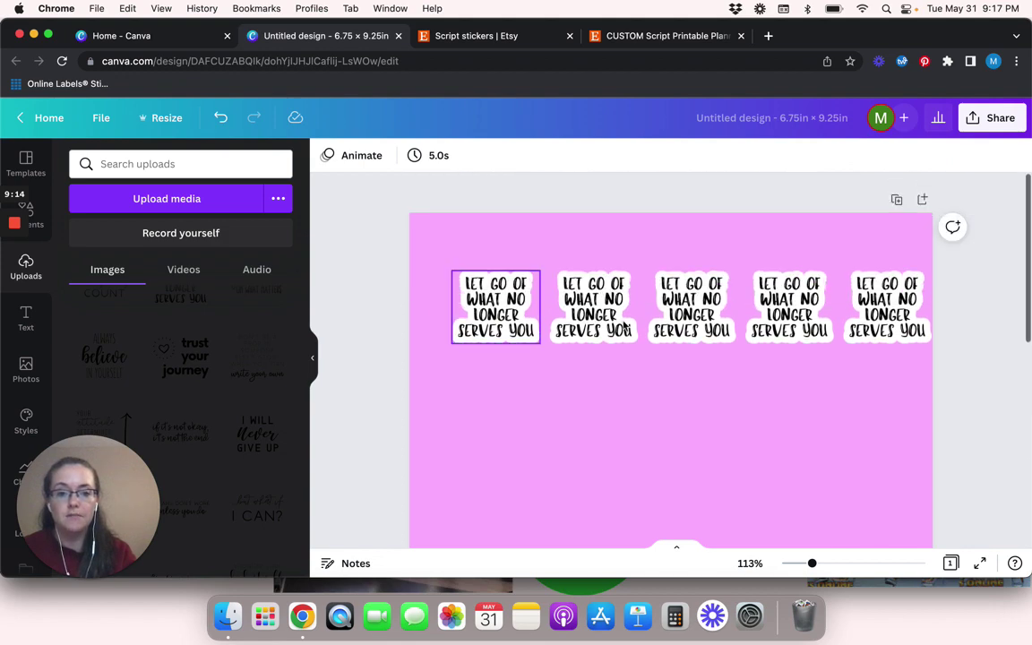
Check the Etsy custom script sticker listing, then return to the Canva design at 100% zoom.
left_click(630, 32)
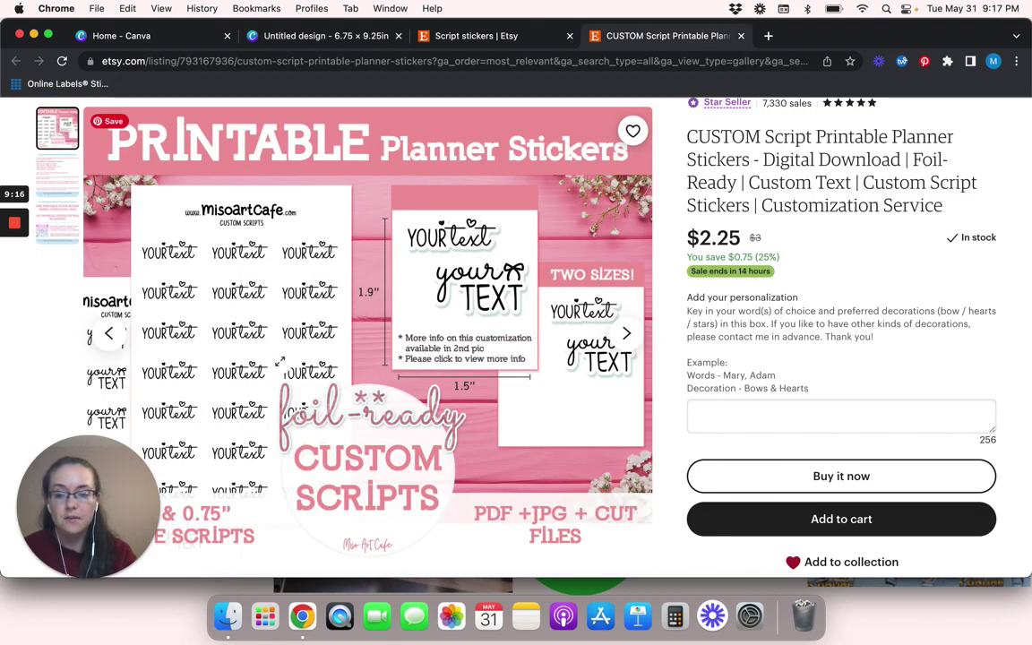
left_click(337, 38)
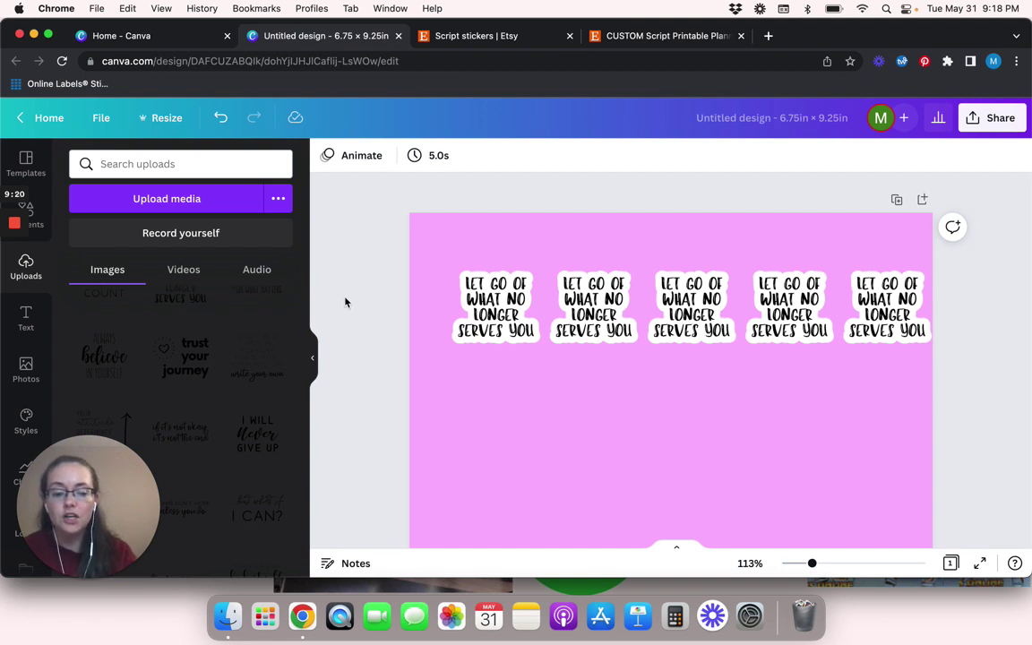
key("super+0")
Enlarge the five-sticker row to span the page width and move it to the top.
left_click_drag(458, 313, 867, 331)
left_click_drag(465, 262, 438, 248)
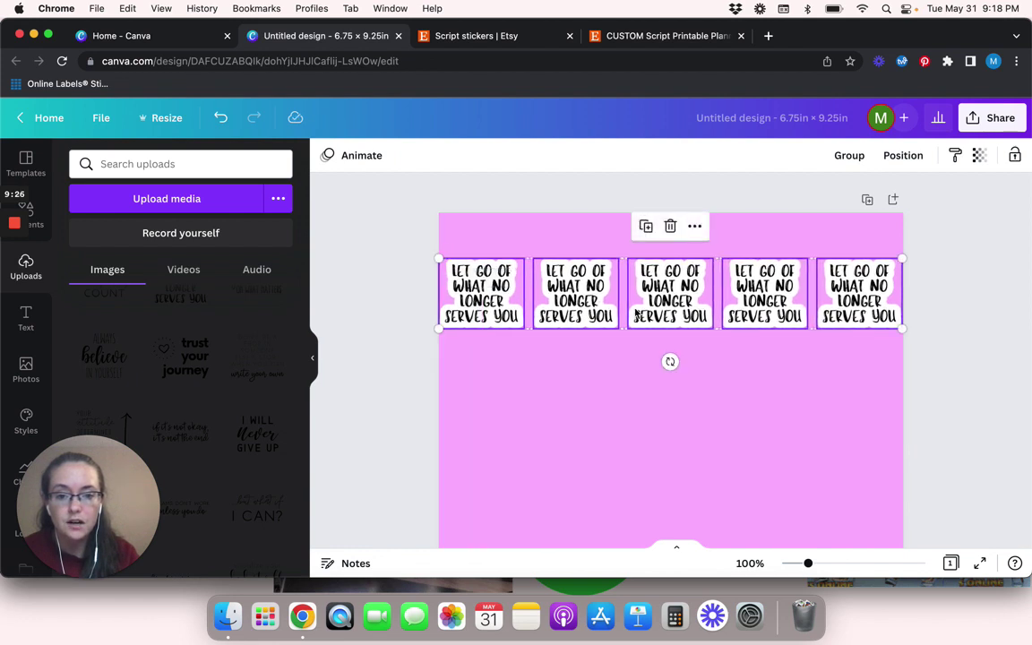
left_click_drag(633, 311, 634, 266)
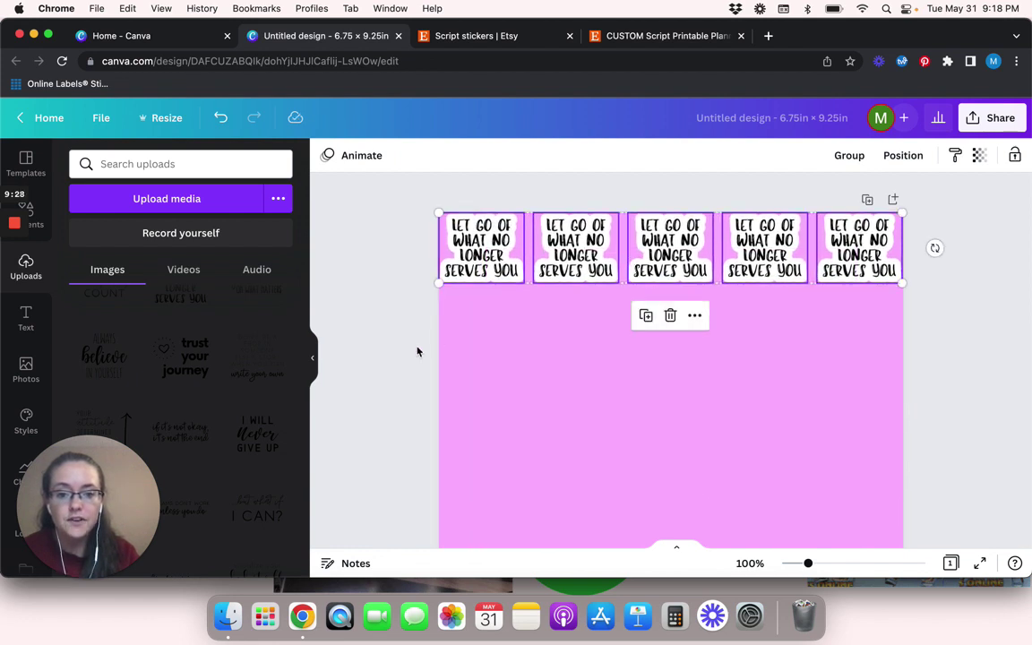
left_click(407, 357)
key("super+minus")
key("super+minus")
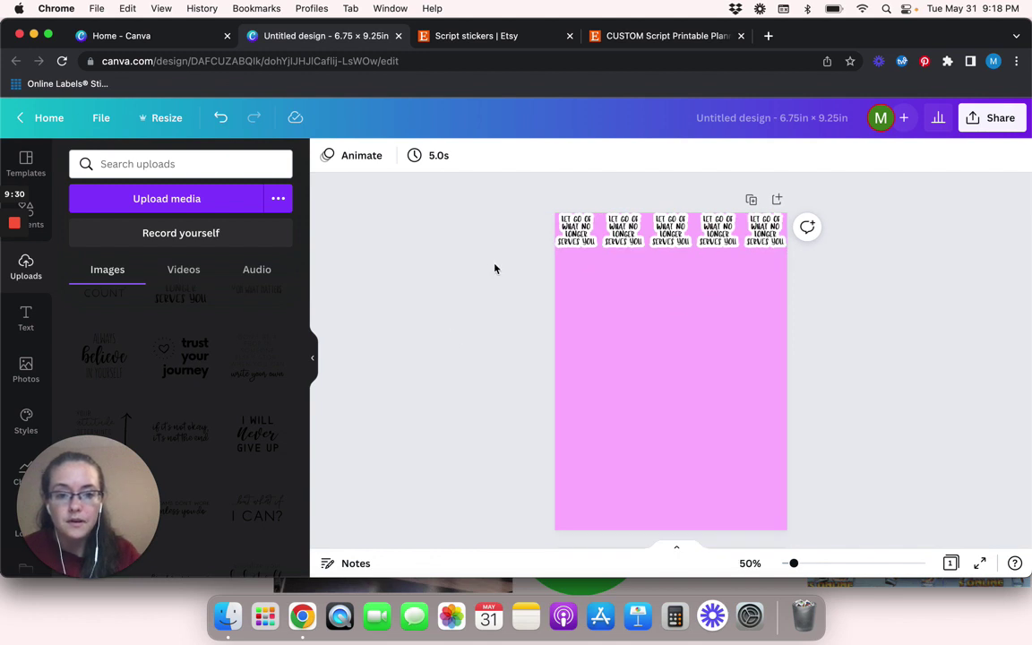
Duplicate the sticker row repeatedly until eight rows fill the page.
left_click_drag(481, 237, 840, 298)
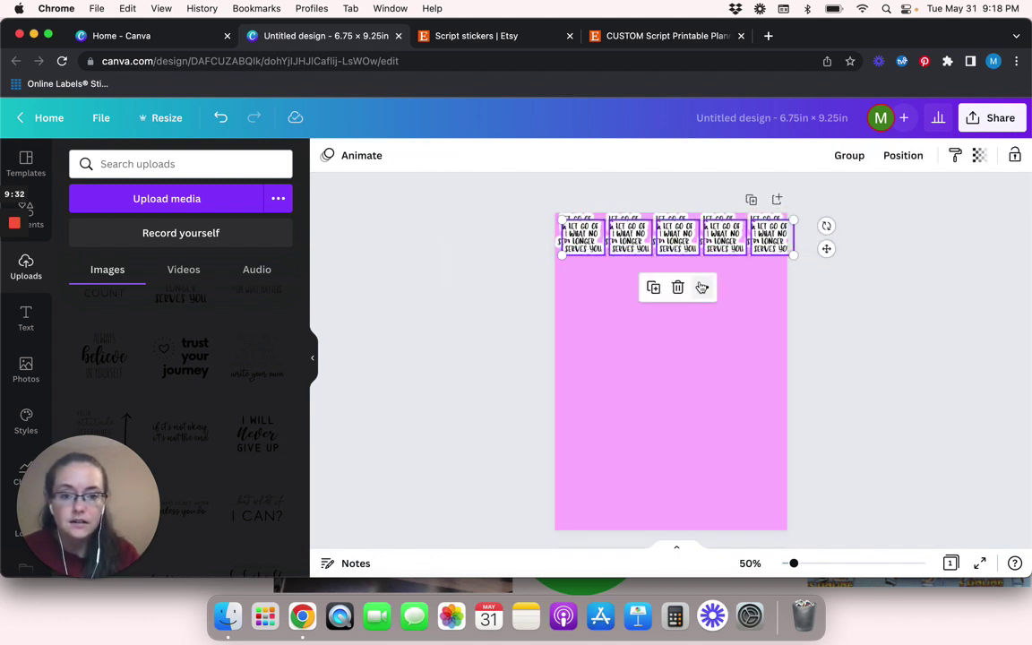
key("super+d")
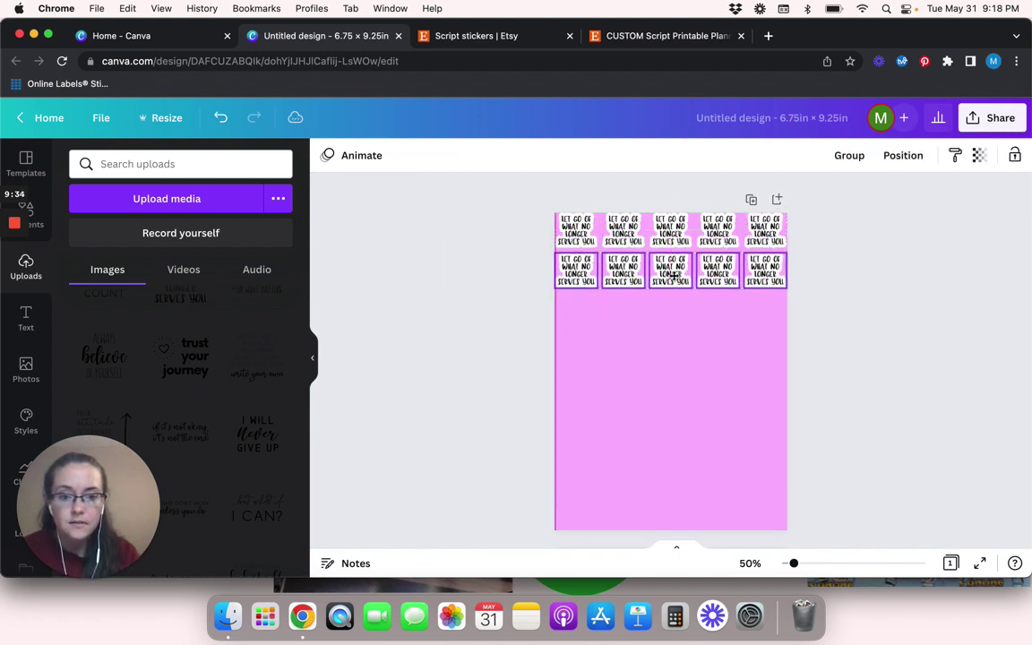
key("super+d")
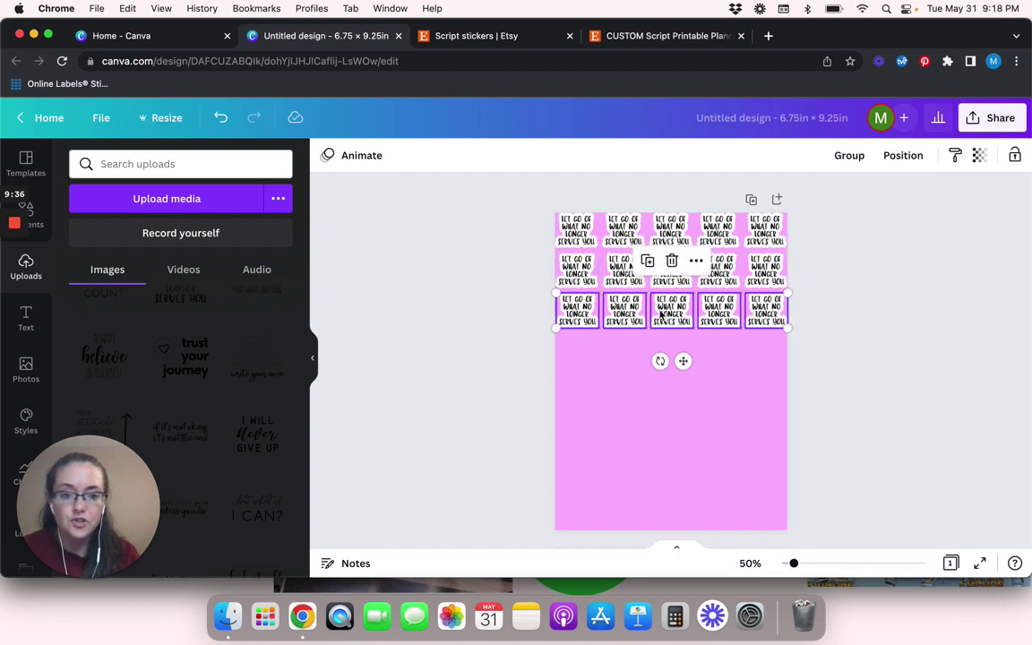
key("super+d")
key("super+d")
key("super+d")
key("super+d")
key("super+d")
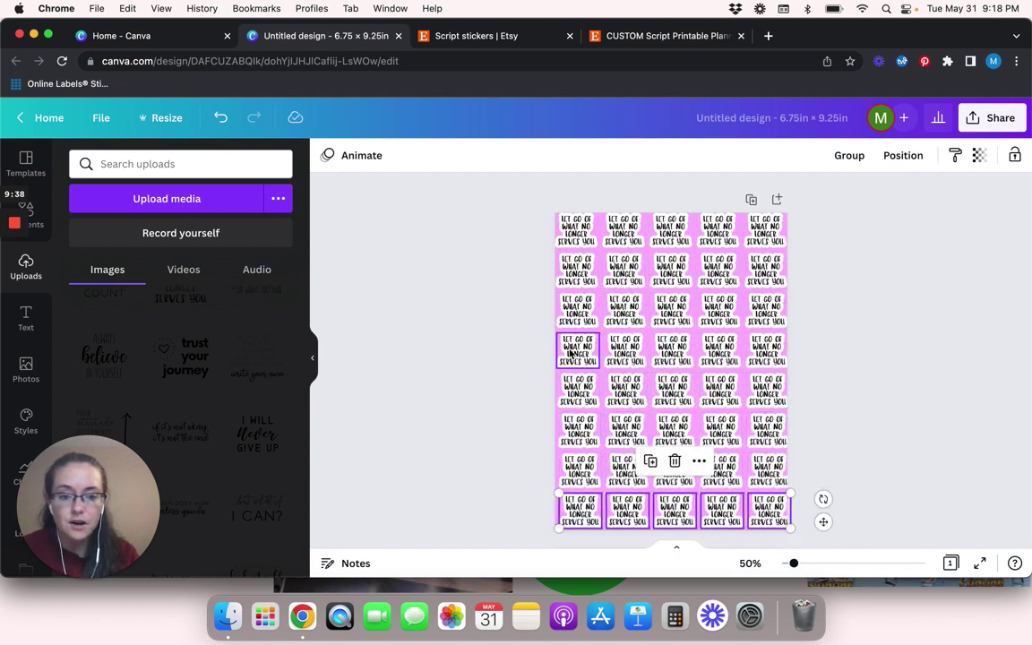
left_click(495, 451)
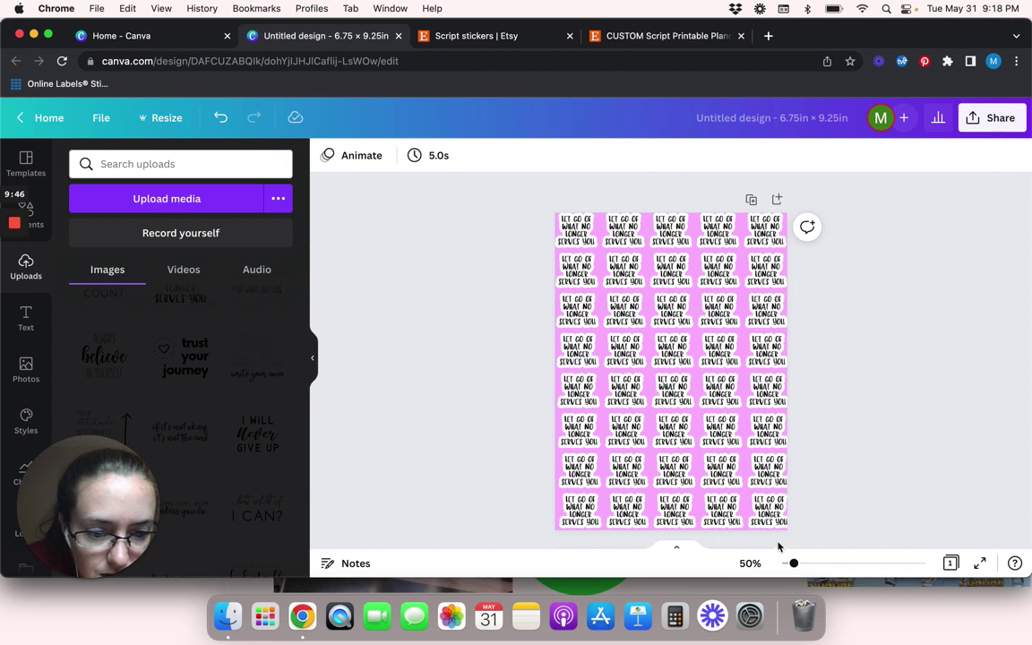
left_click_drag(779, 546, 742, 193)
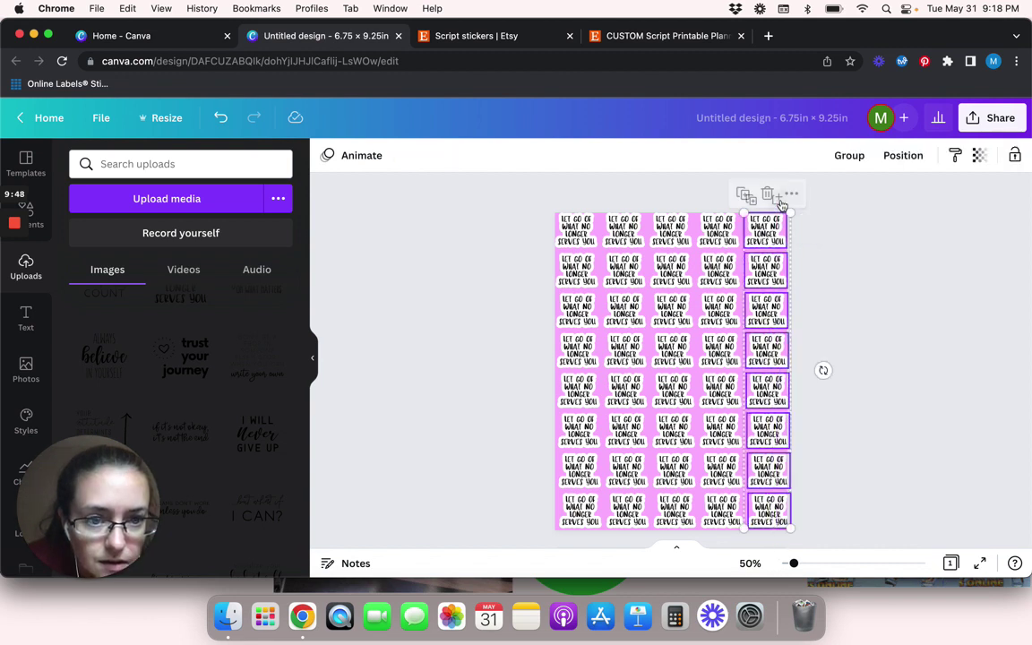
Left-align the rightmost and fourth sticker columns.
left_click(903, 156)
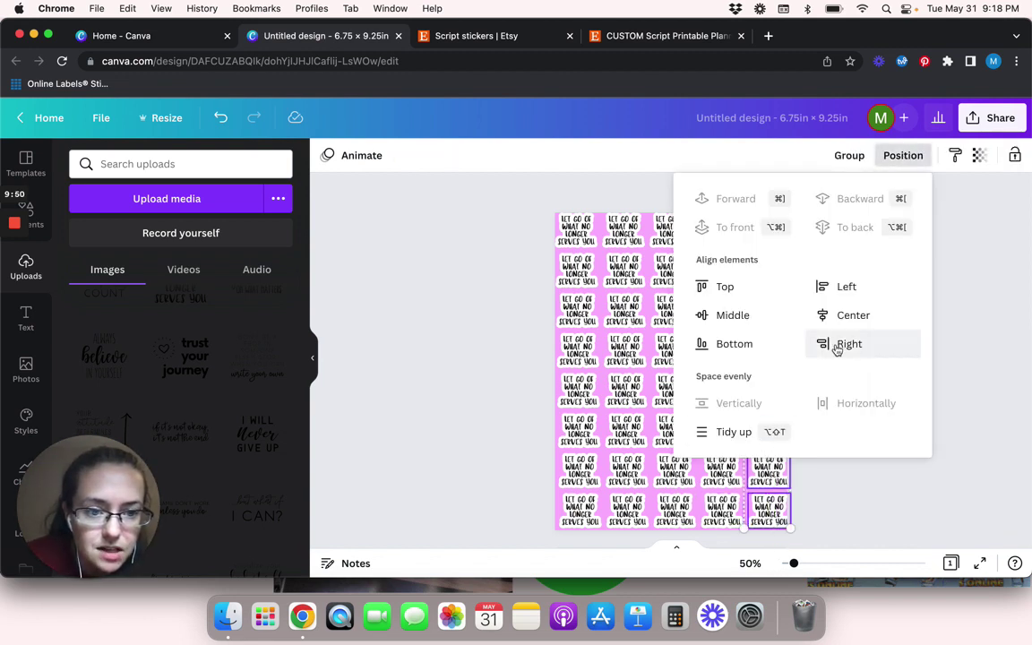
left_click(844, 287)
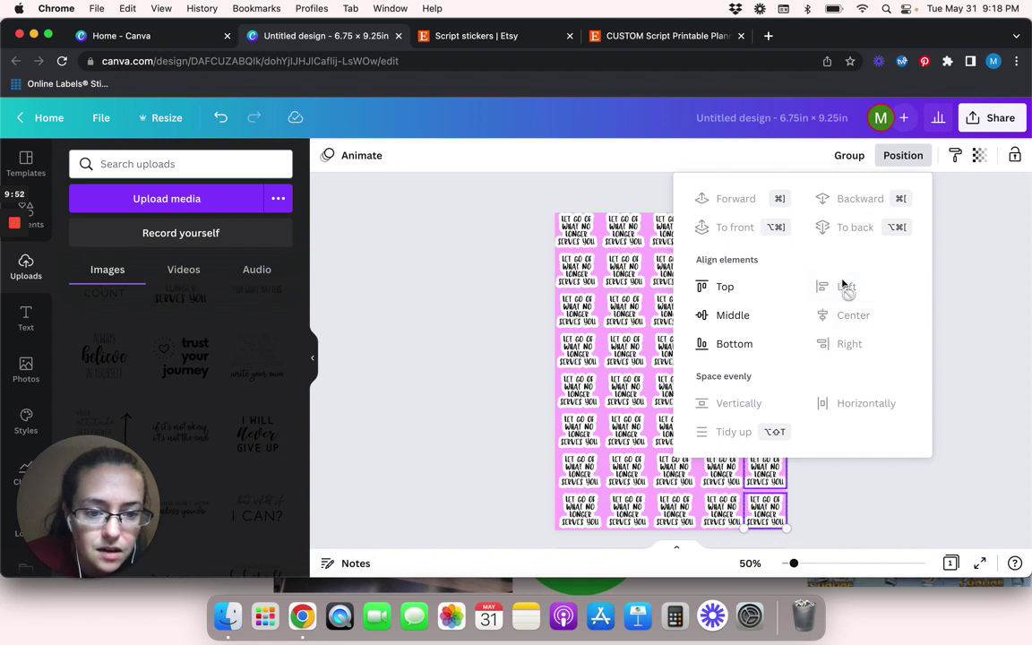
left_click(834, 477)
left_click(834, 488)
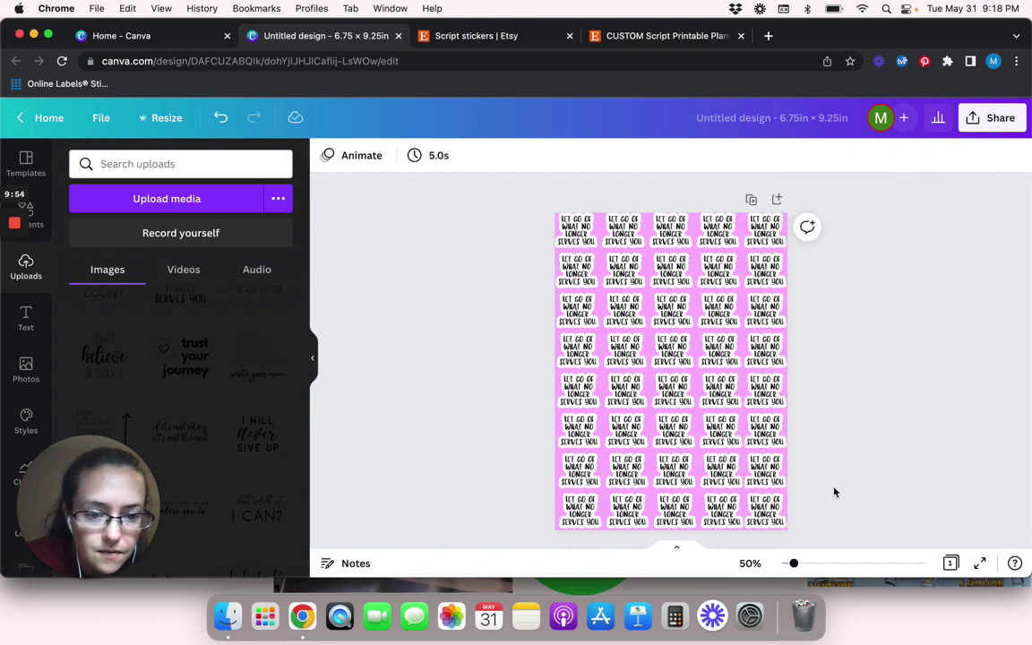
left_click_drag(709, 177, 732, 548)
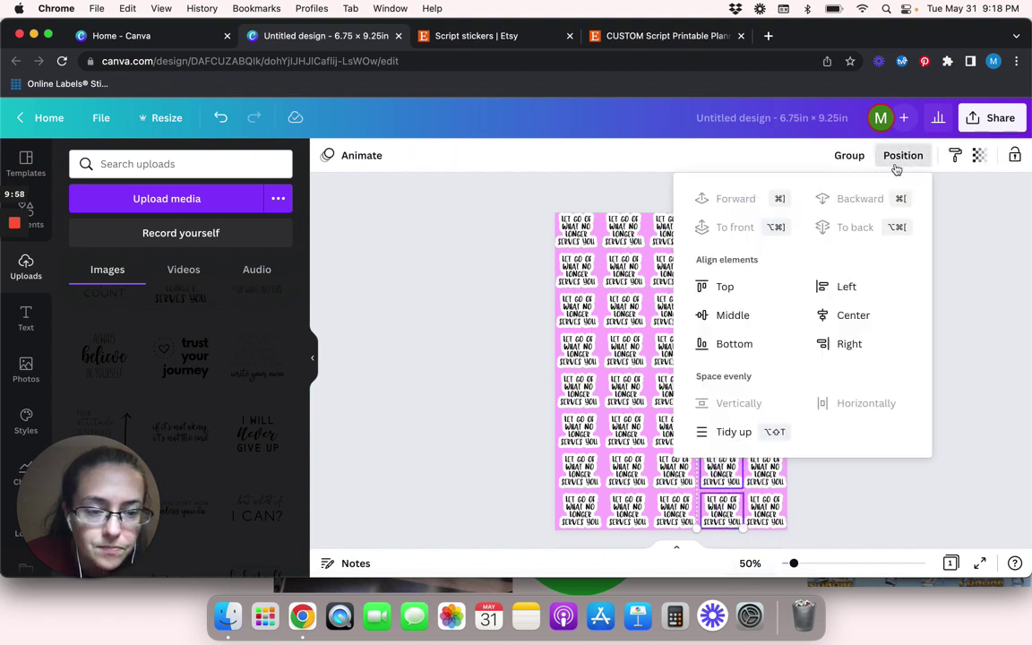
left_click(838, 287)
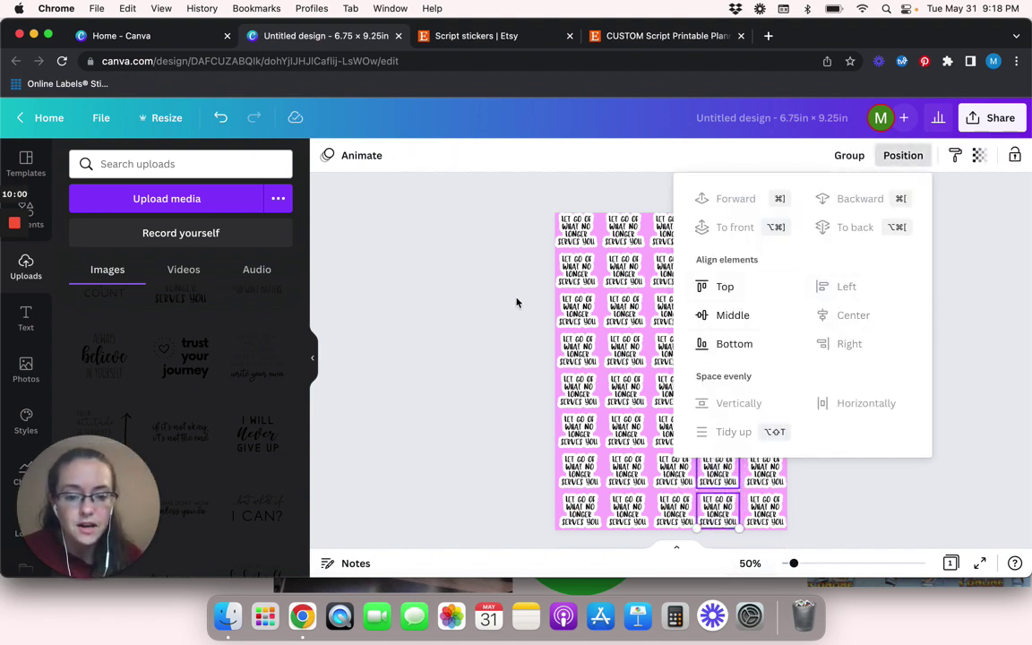
left_click(516, 303)
Left-align the middle and second sticker columns, excluding stray first-column stickers, then deselect.
left_click_drag(652, 186, 669, 540)
left_click(903, 155)
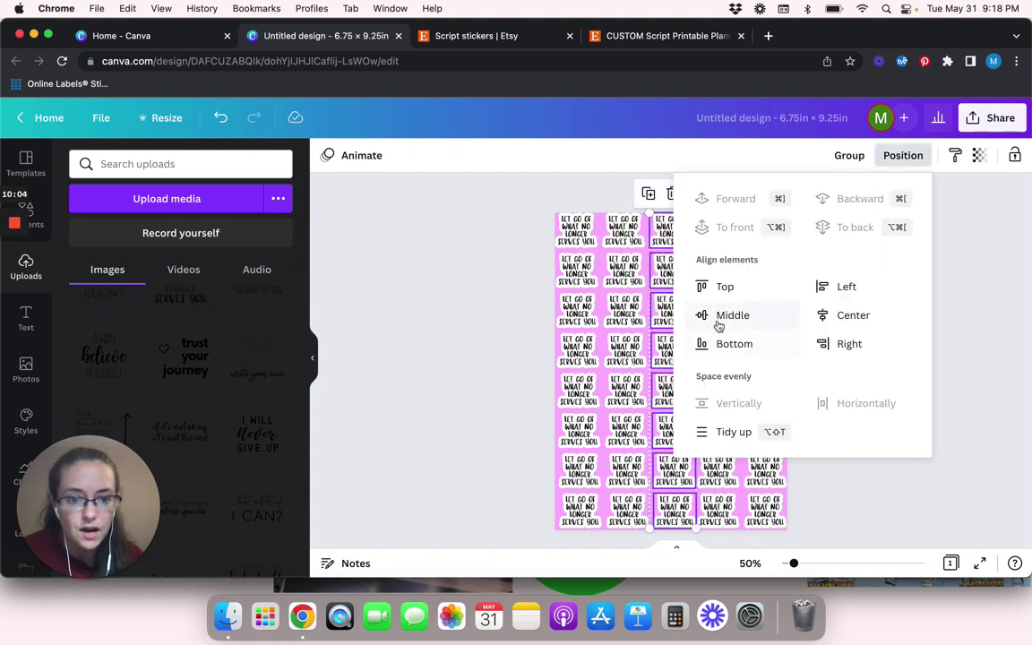
left_click(833, 287)
left_click_drag(600, 190, 602, 526)
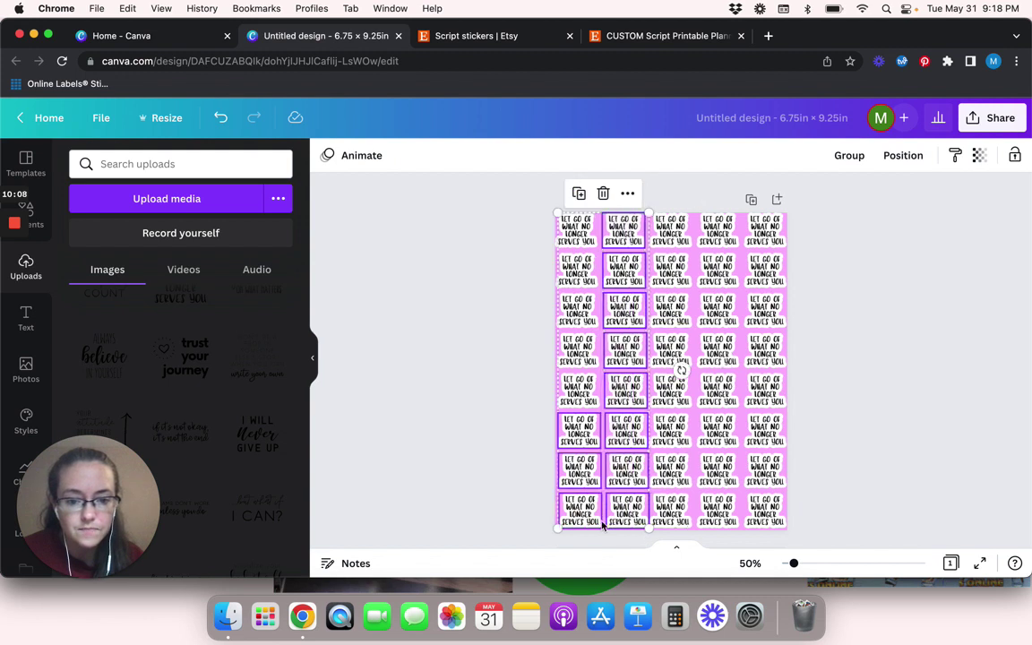
left_click(587, 439, "shift")
left_click(578, 475, "shift")
left_click(581, 516, "shift")
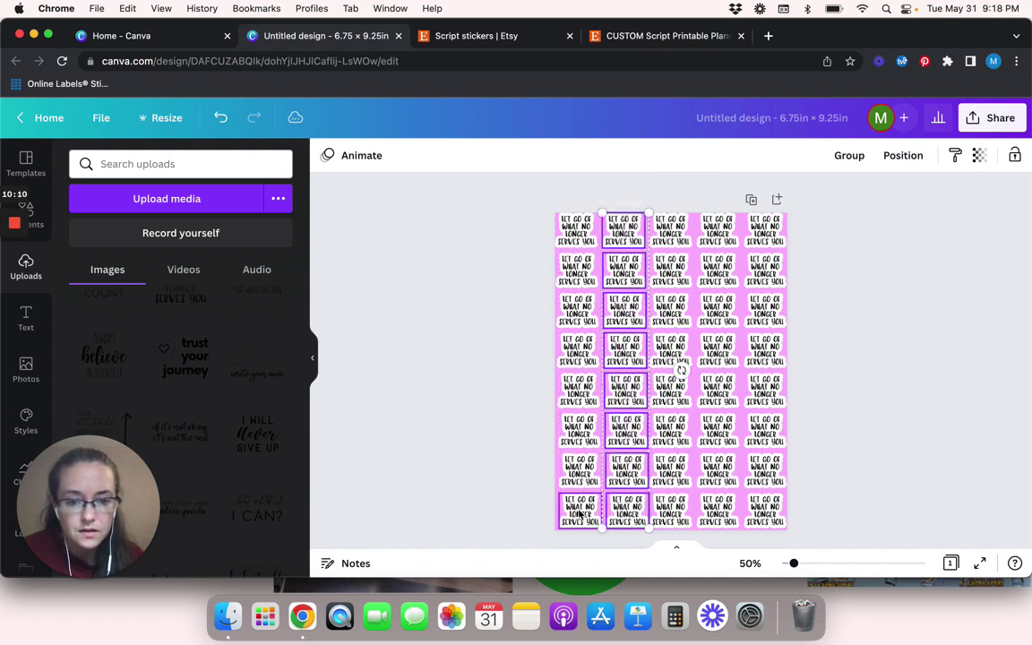
left_click(900, 158)
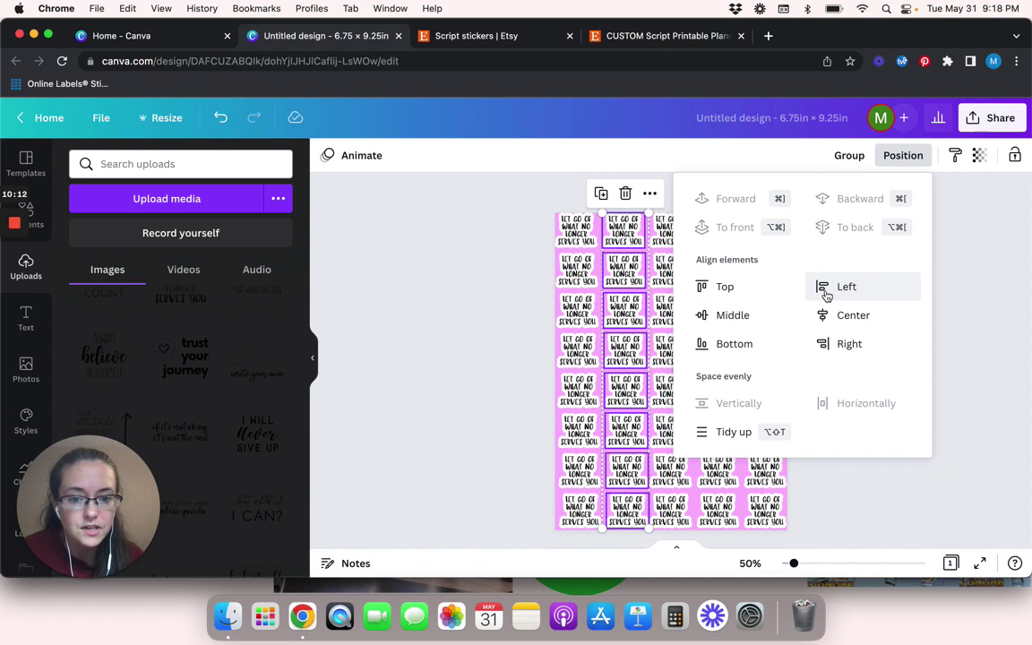
left_click(826, 287)
left_click_drag(562, 190, 578, 558)
left_click(903, 158)
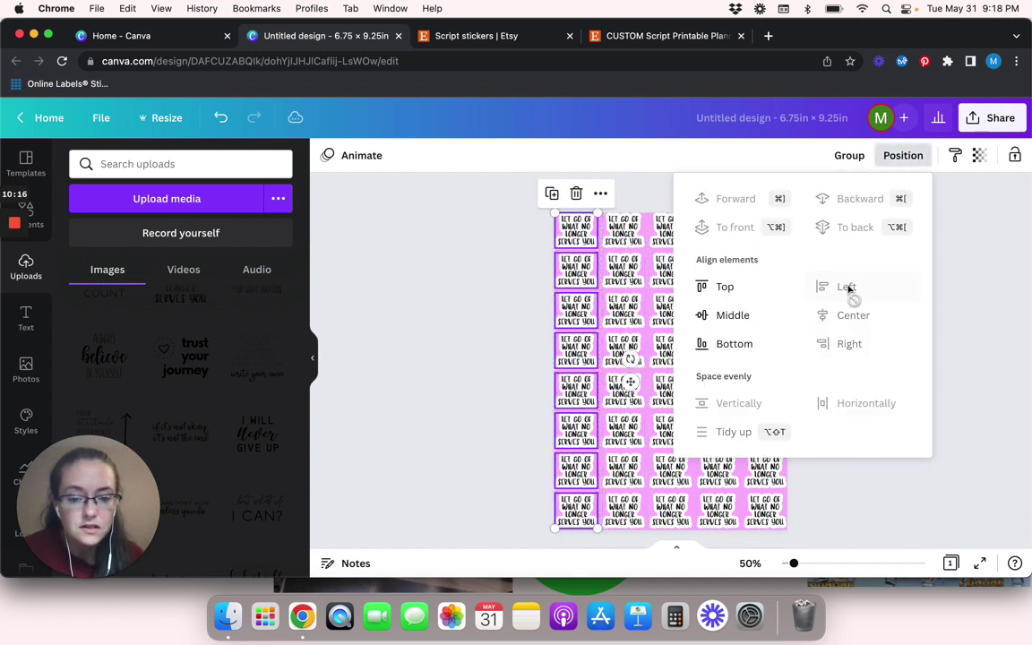
left_click(491, 362)
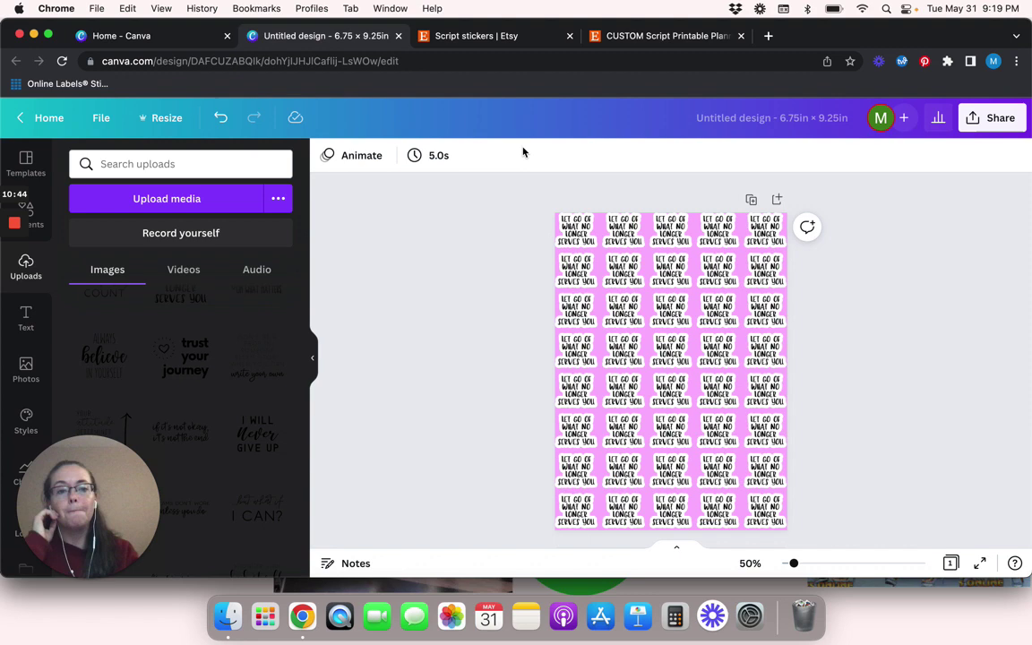
Download the design as a PNG with Transparent background ticked.
left_click(996, 120)
left_click(793, 467)
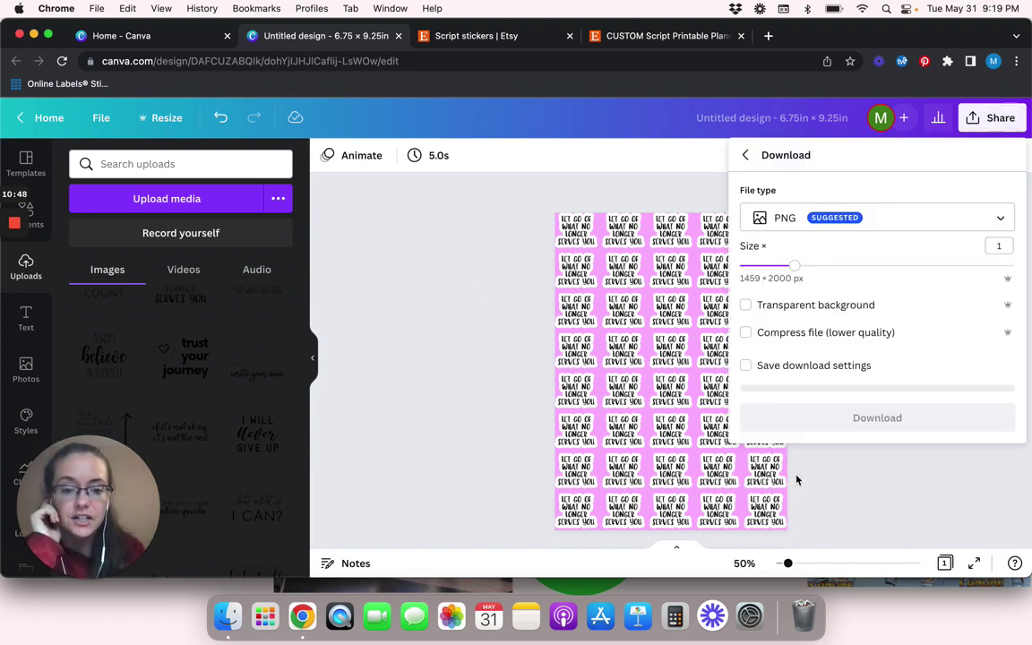
left_click(865, 224)
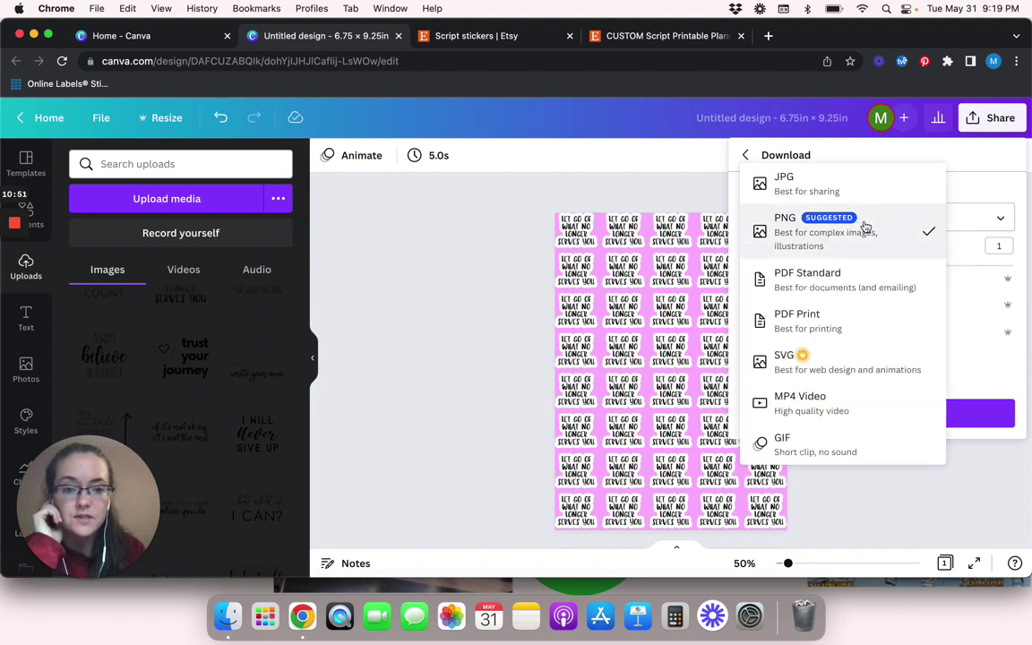
left_click(474, 331)
left_click(807, 306)
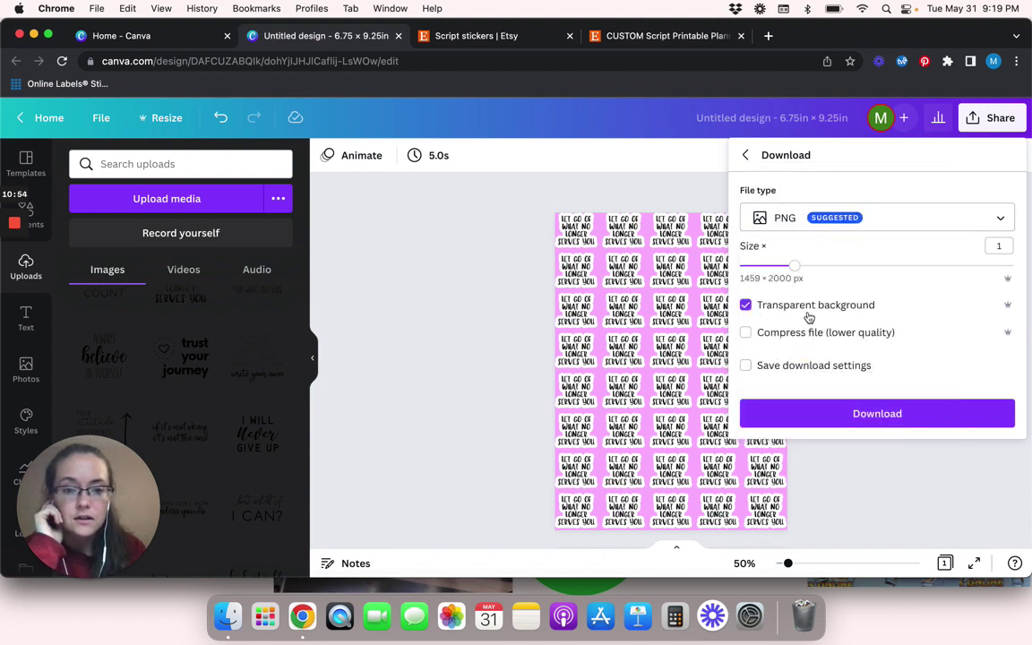
left_click(834, 418)
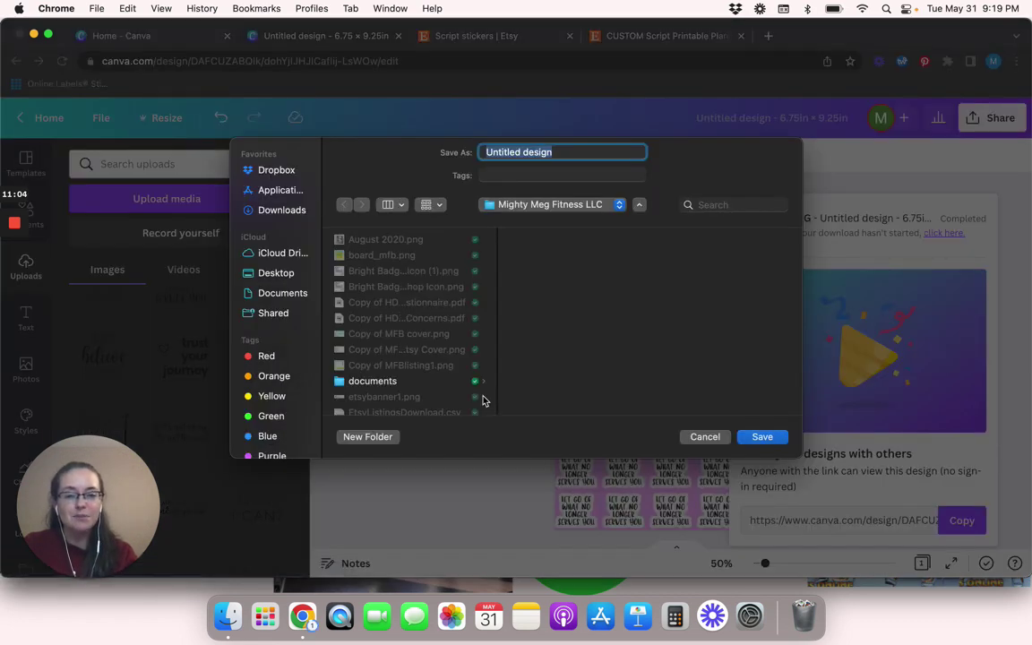
Save the export as TESTTT.png in the Dropbox Test Stuff folder.
left_click(274, 169)
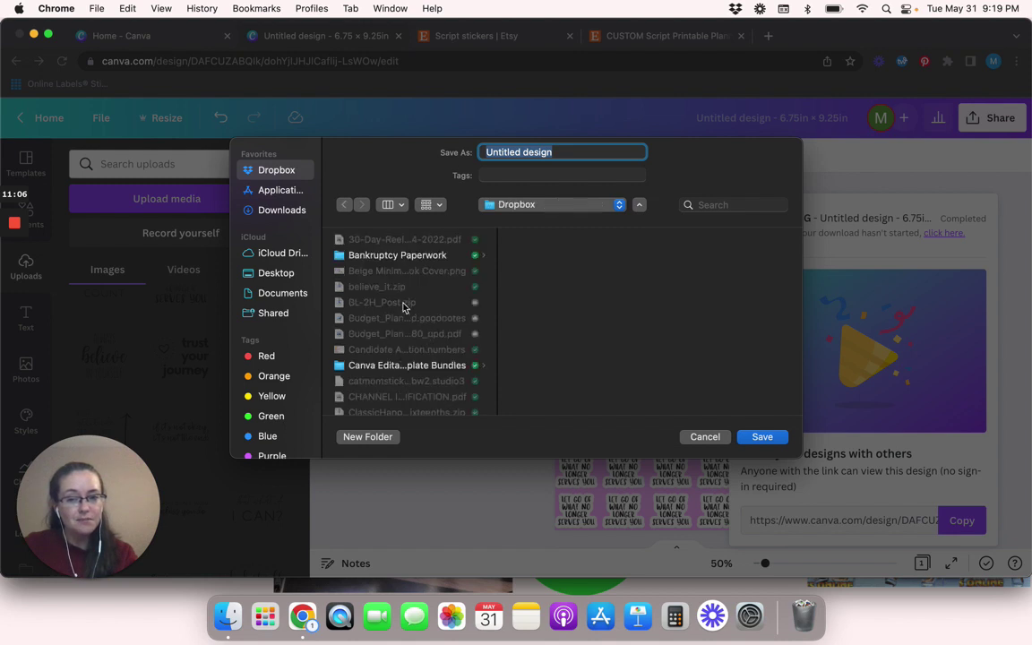
scroll(403, 307, "down", 10)
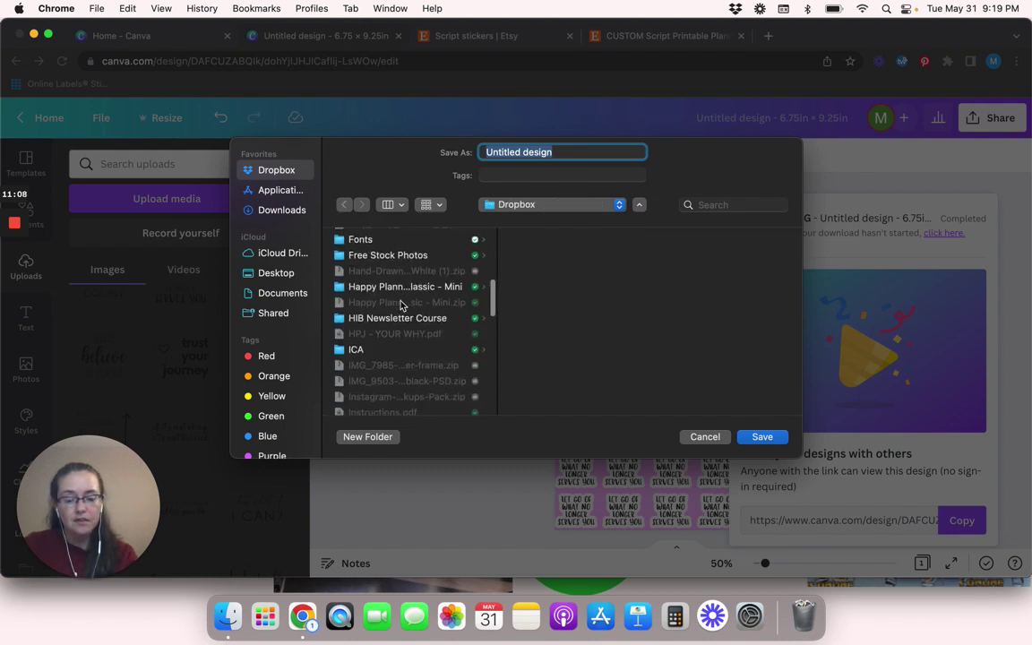
scroll(400, 304, "down", 15)
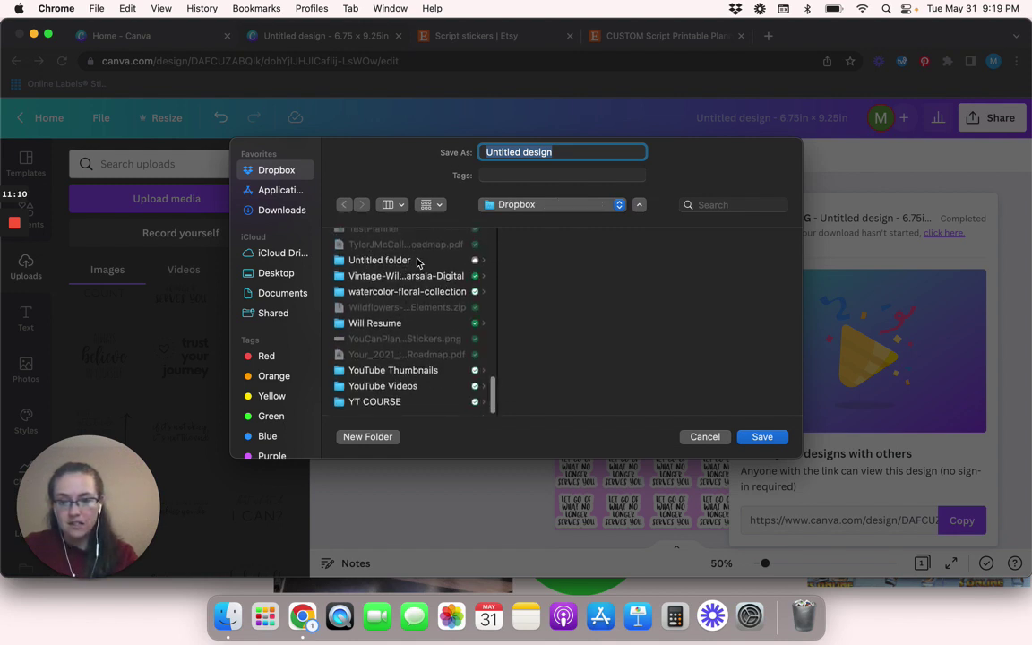
scroll(416, 261, "up", 3)
left_click(399, 272)
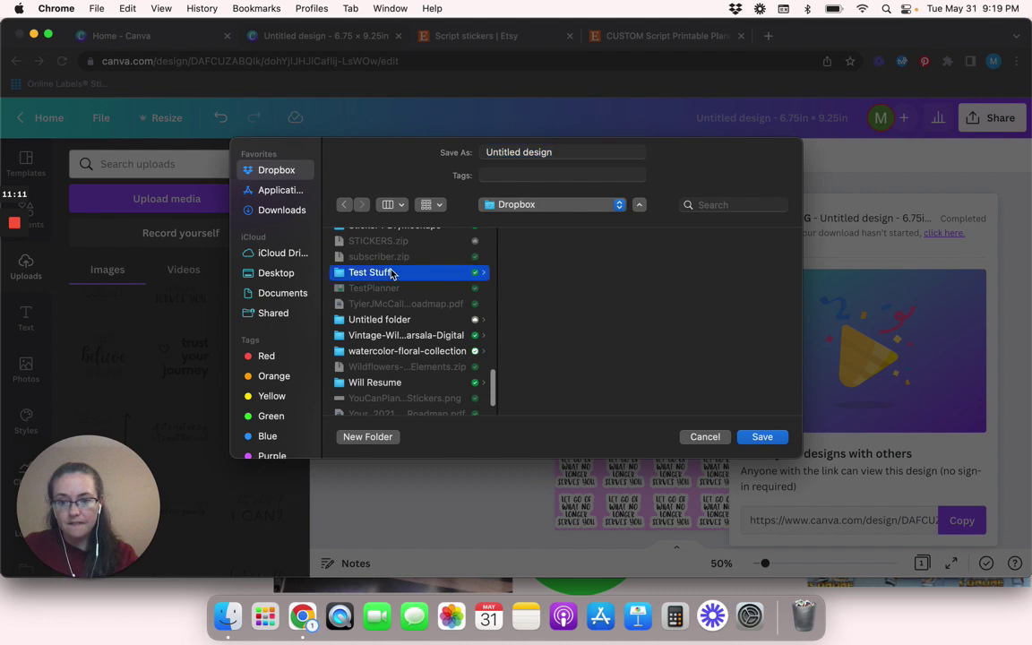
triple_click(571, 157)
type("TEST")
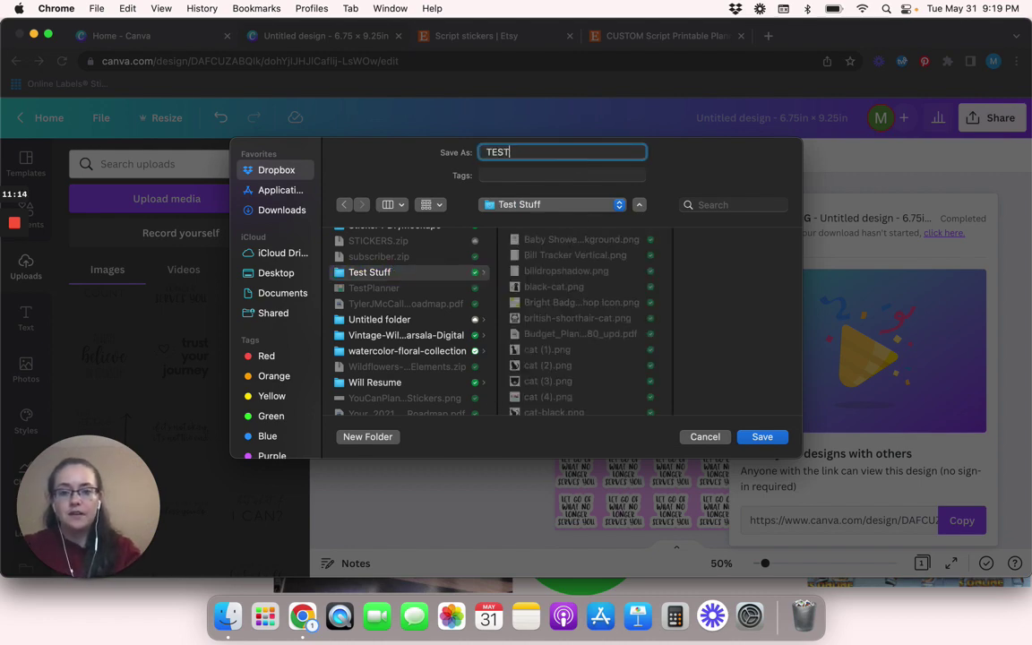
type("TT")
key("Return")
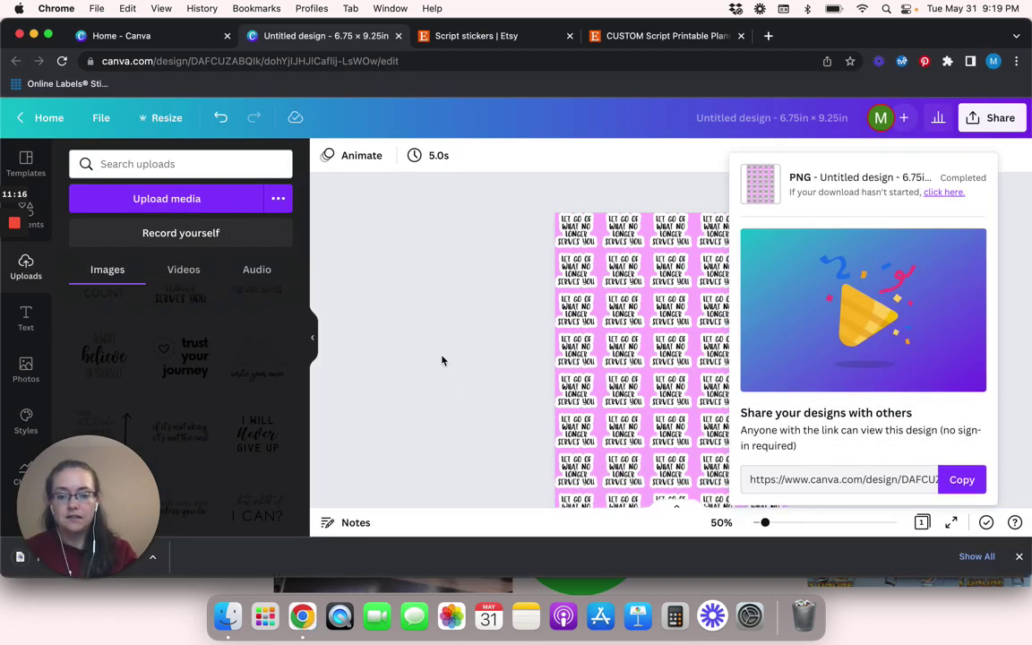
Open the downloaded TESTTT.png from Chrome's download bar.
mouse_move(154, 571)
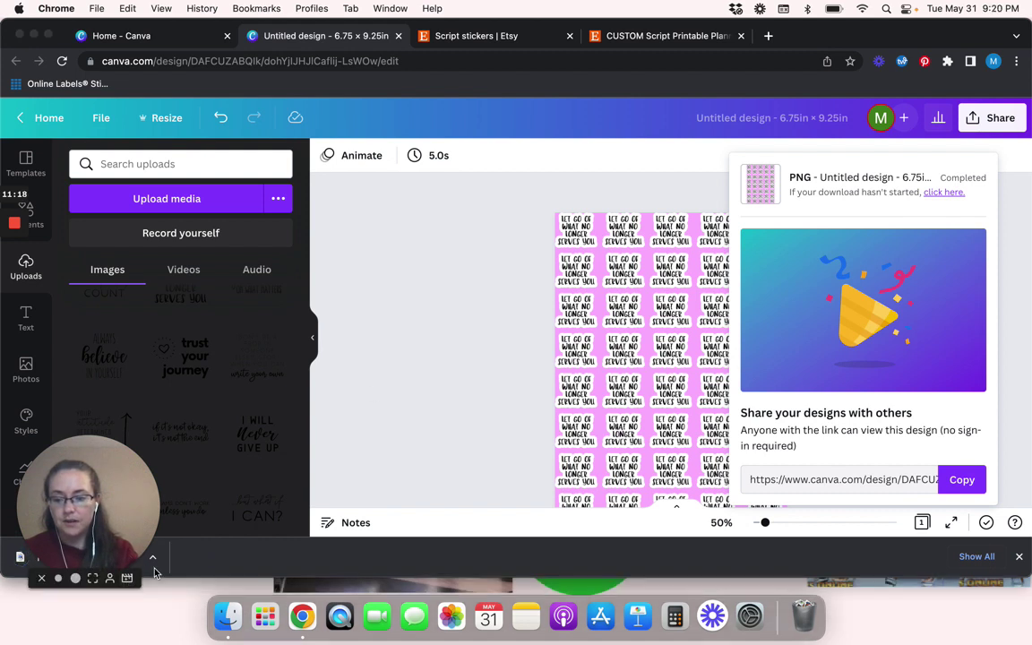
left_click_drag(128, 515, 142, 374)
left_click(92, 562)
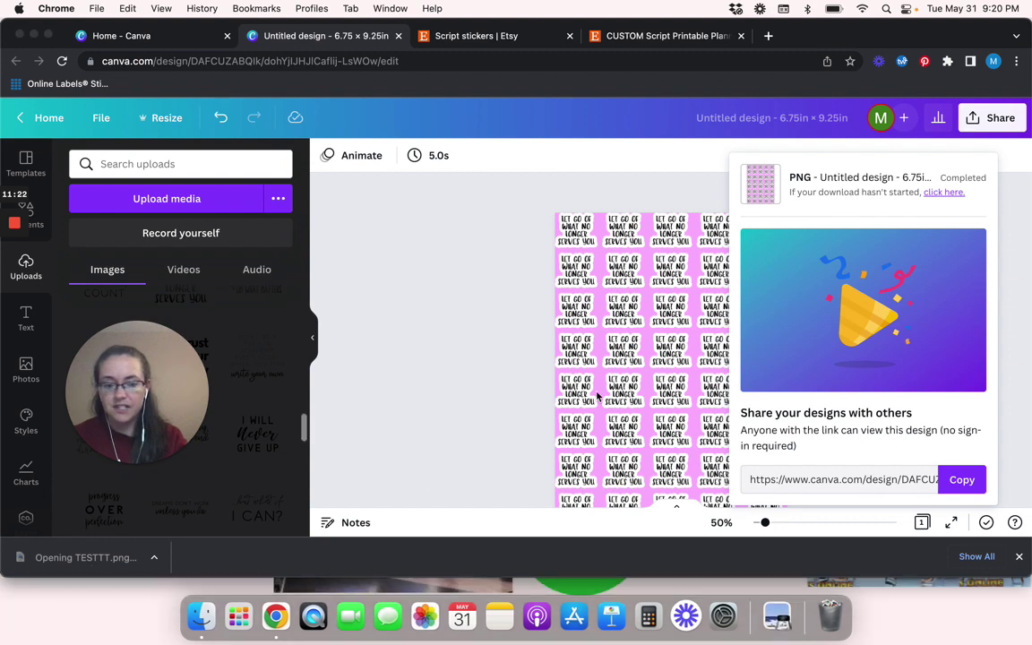